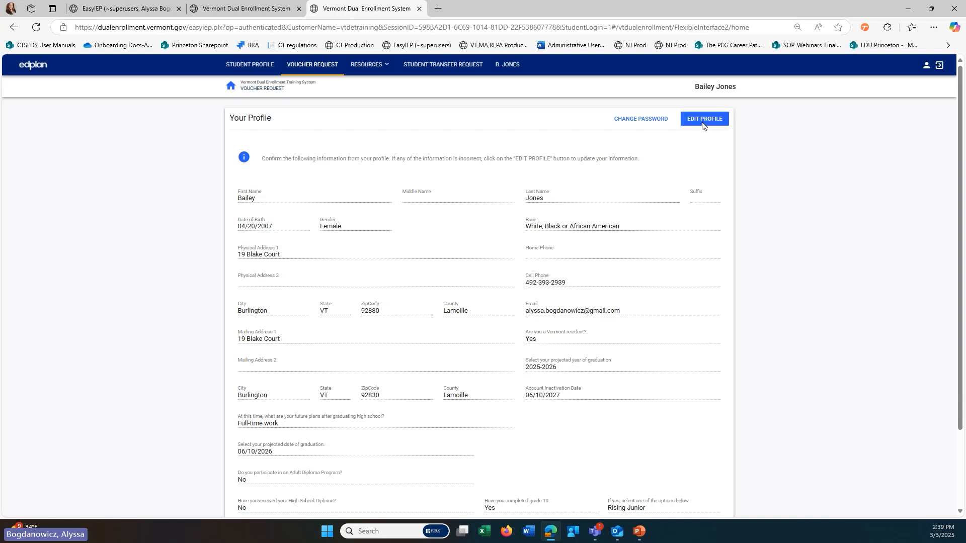
Open the student's profile for editing, review the personal, program and graduation details through to the end, and save it.
click(702, 121)
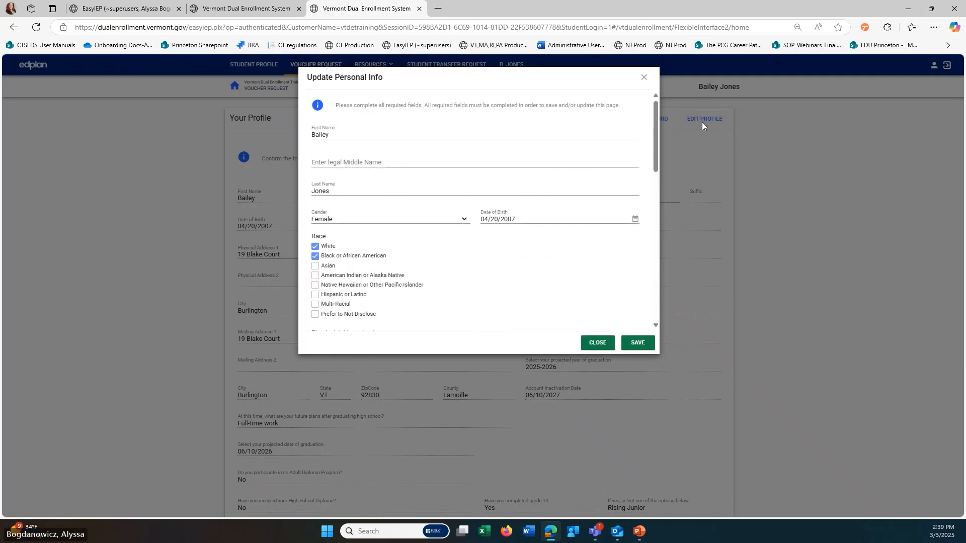
drag(659, 134, 653, 249)
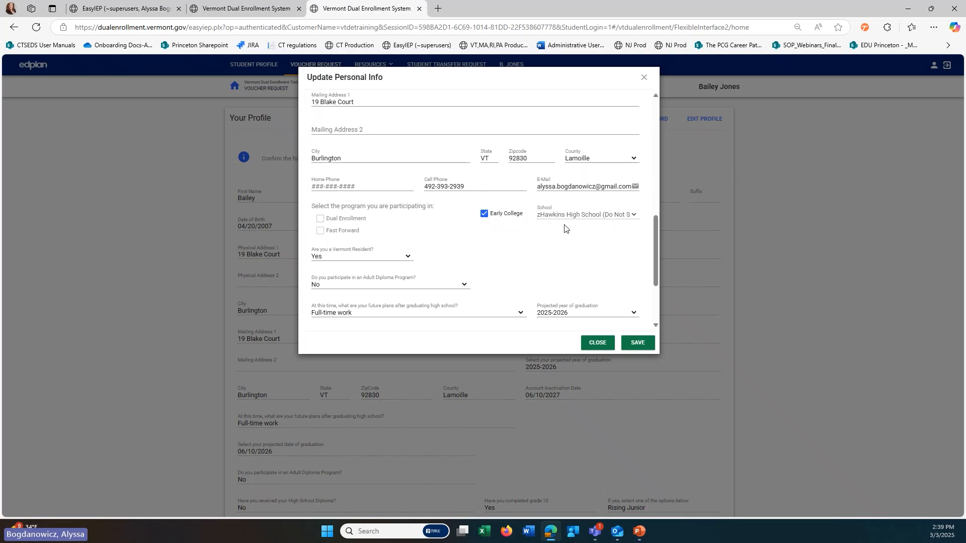
drag(655, 245, 657, 286)
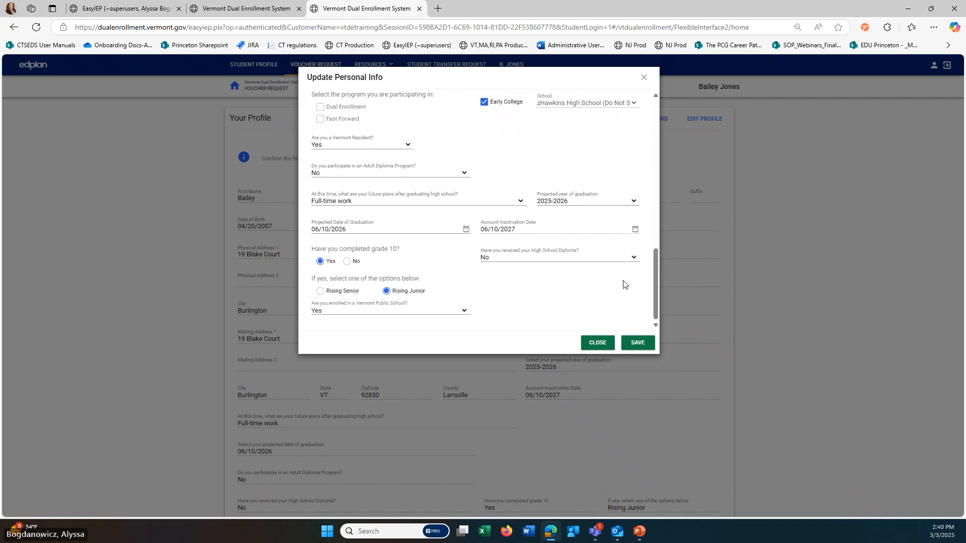
click(638, 344)
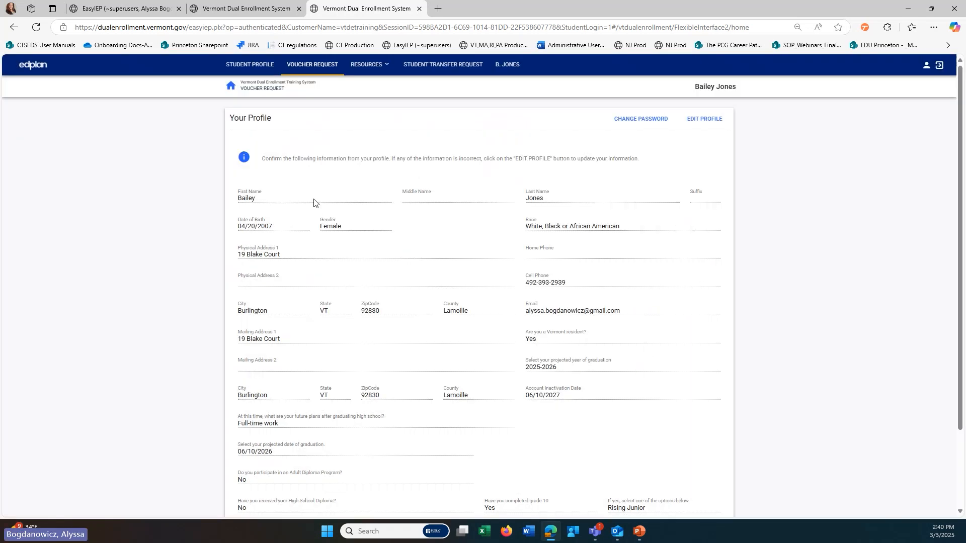
Open the Voucher Information part of the voucher request and set the Voucher/Ticket Type to Early College.
click(320, 73)
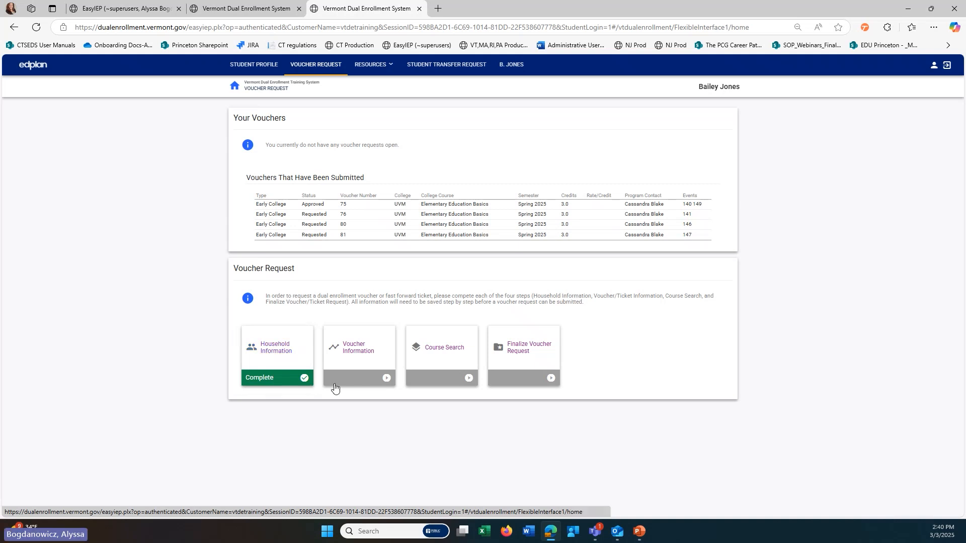
click(361, 360)
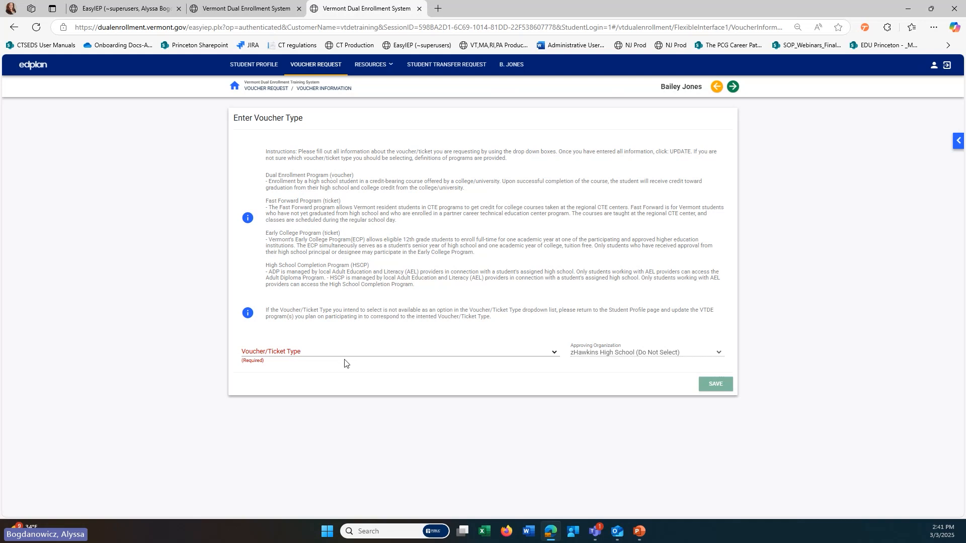
click(341, 354)
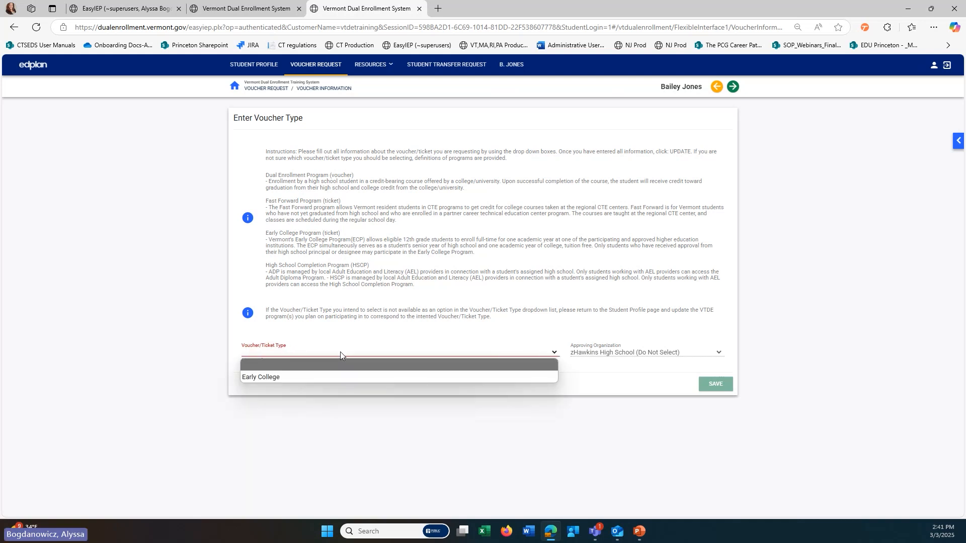
click(345, 377)
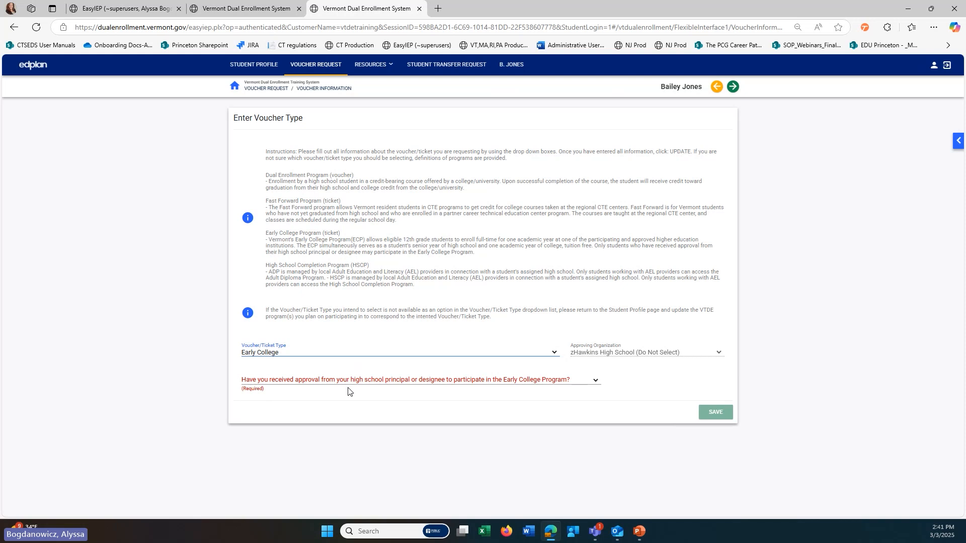
Try No for the principal or designee approval question, and set the answer to Yes.
click(349, 382)
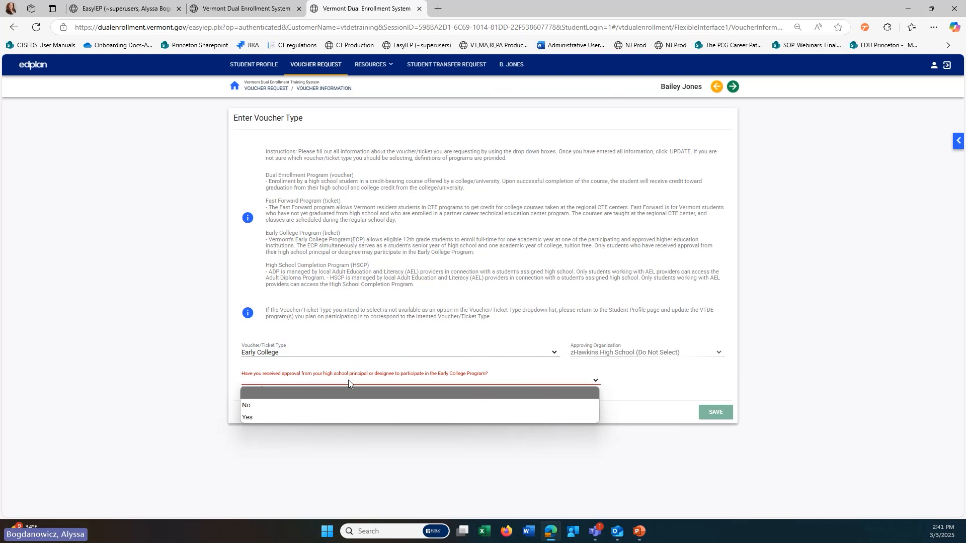
click(348, 405)
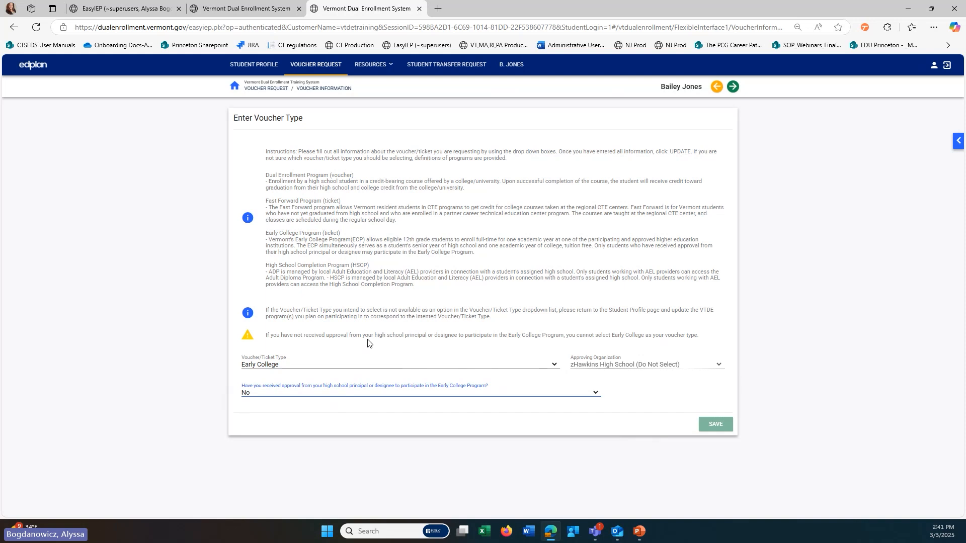
click(364, 393)
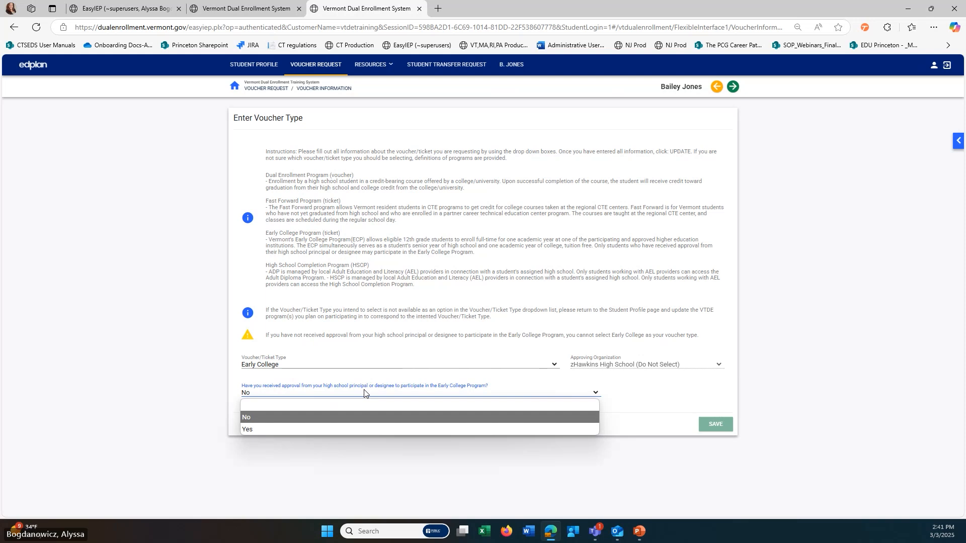
click(363, 426)
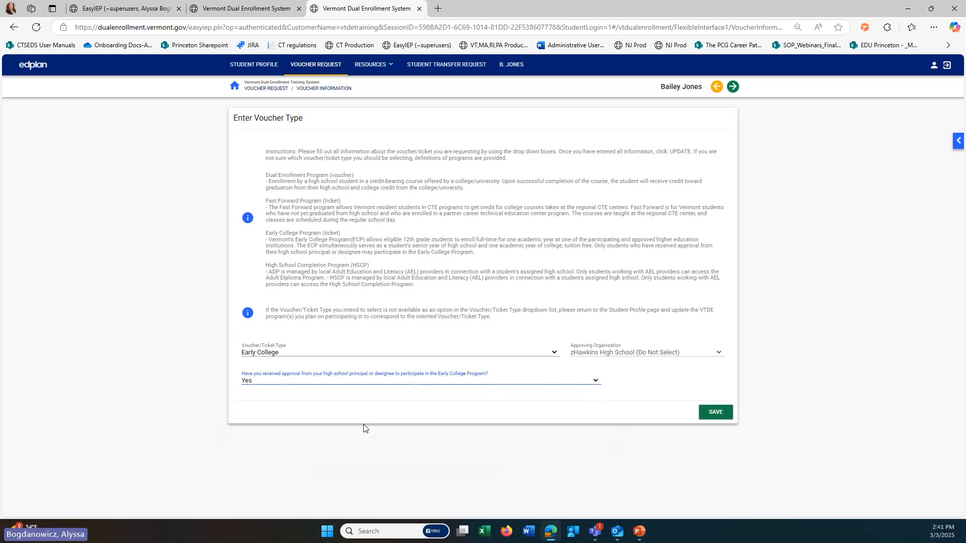
Save the voucher type and accept the Terms & Agreement.
click(714, 413)
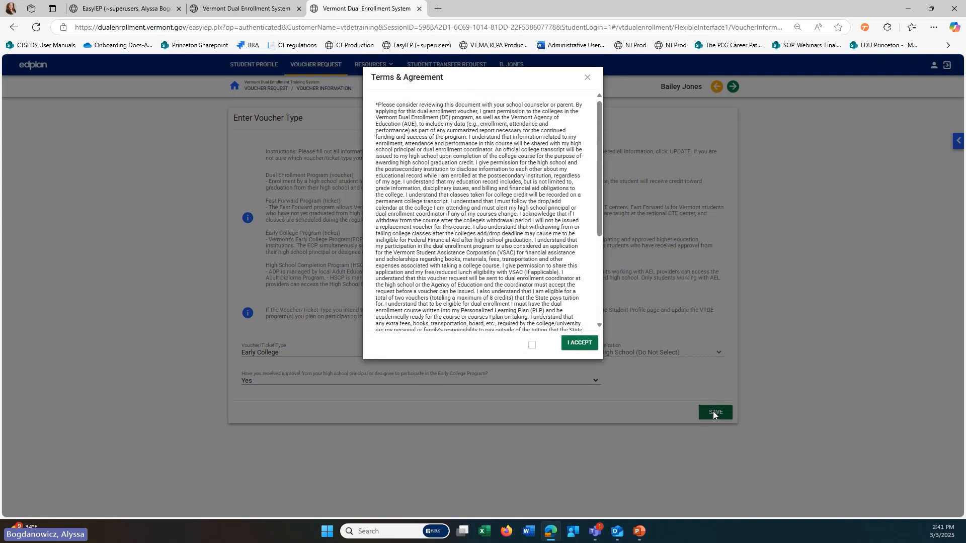
click(531, 346)
click(577, 343)
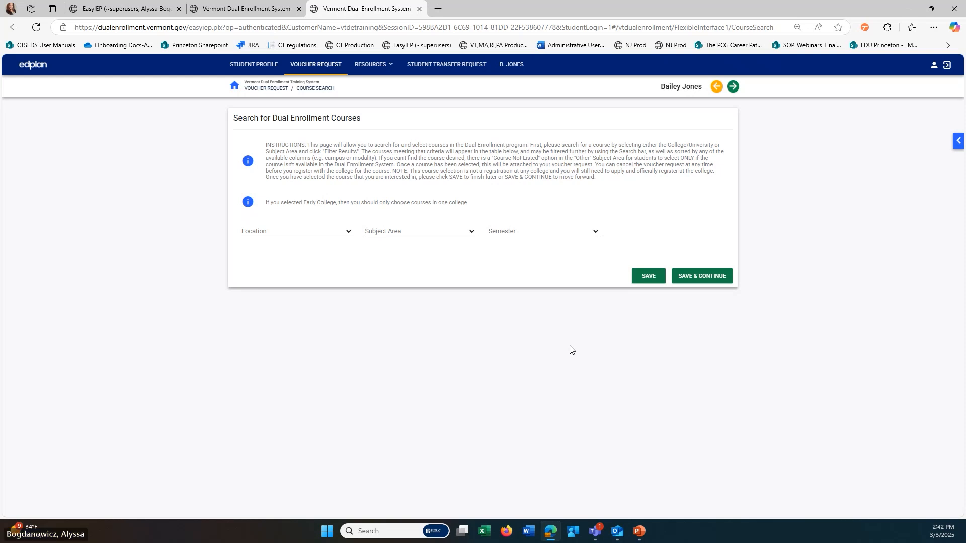
Filter the dual enrollment courses by the location University of Vermont.
click(293, 233)
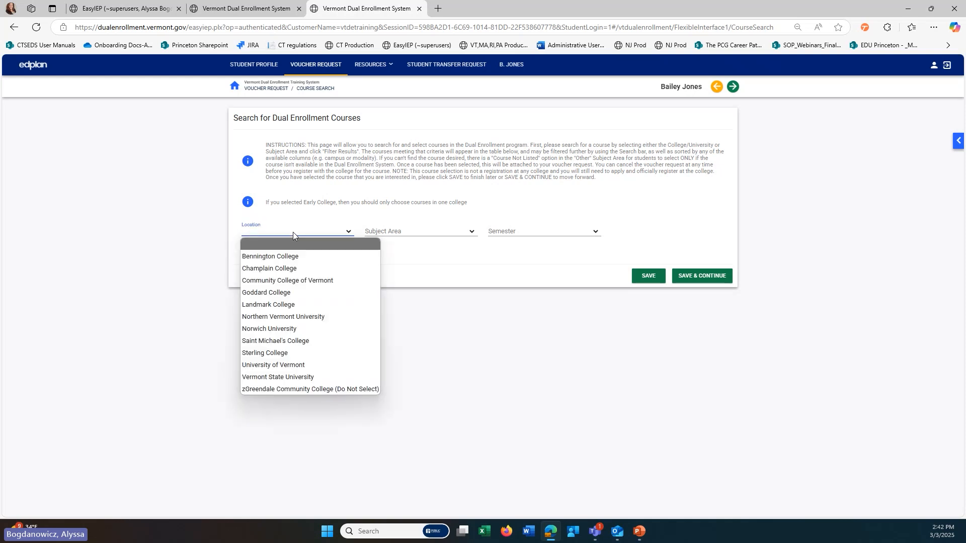
click(294, 366)
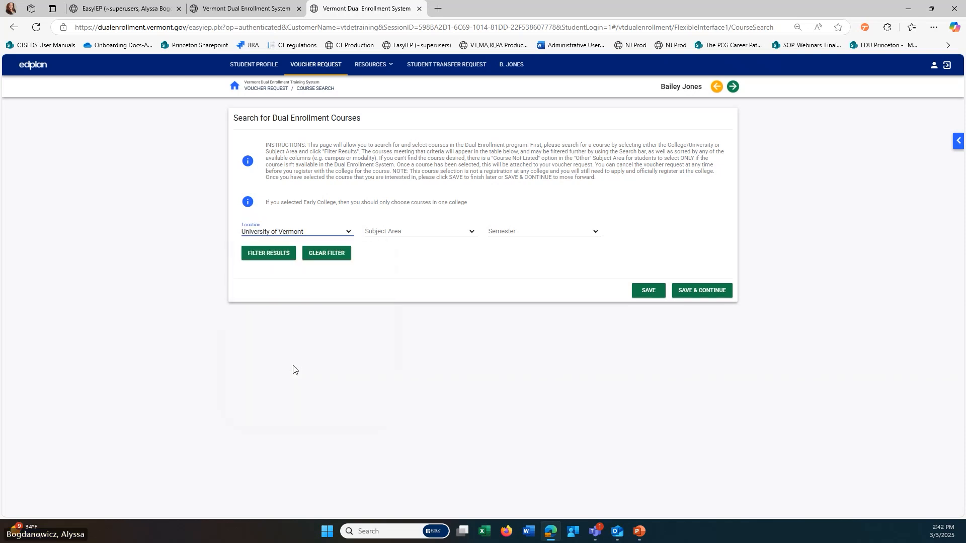
click(284, 259)
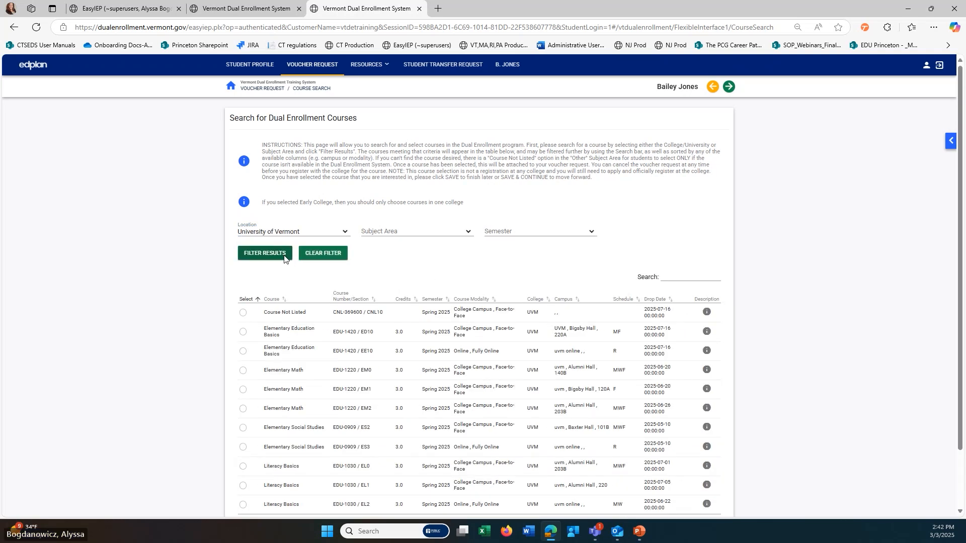
Try the Course Not Listed option, switch to Elementary Education Basics EDU-1420 / ED10, and save the selection to continue.
click(244, 316)
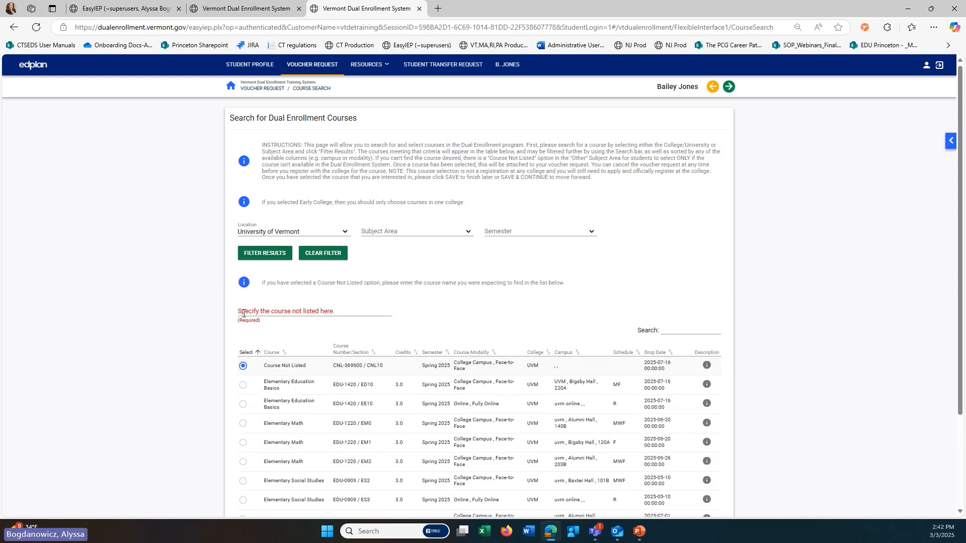
click(301, 312)
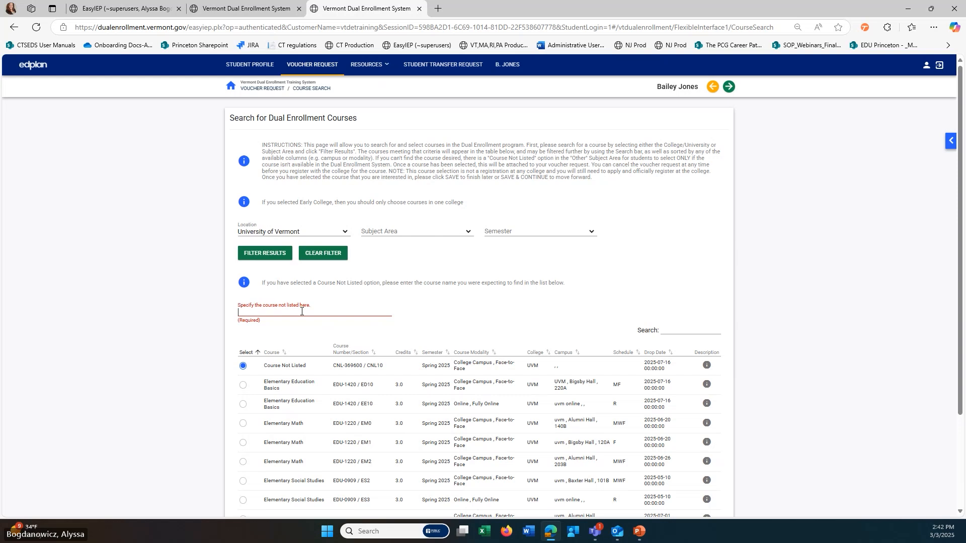
click(242, 385)
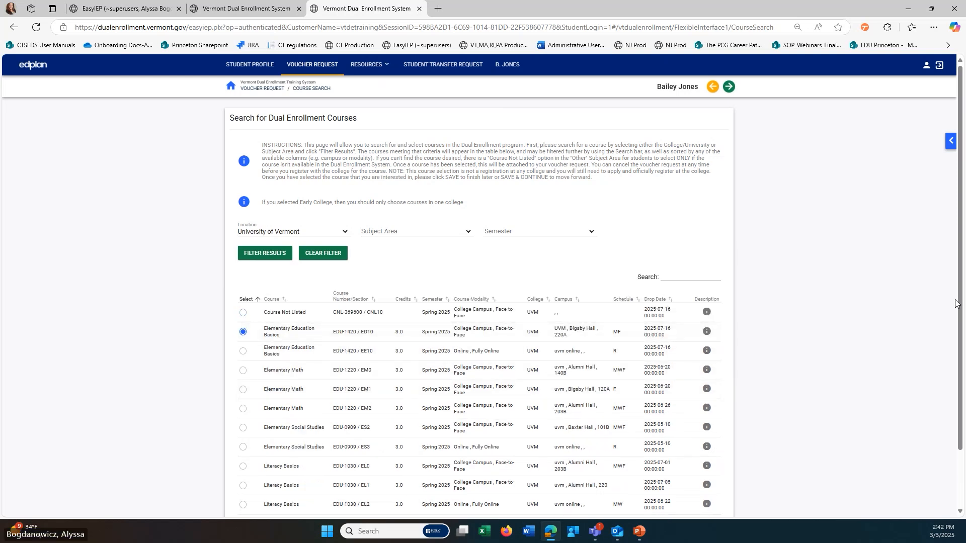
drag(961, 305, 961, 362)
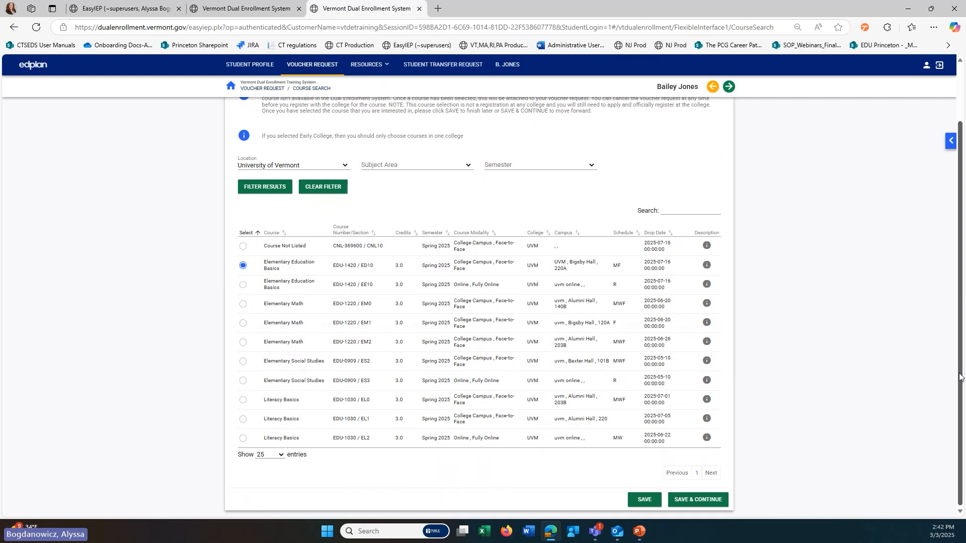
click(700, 500)
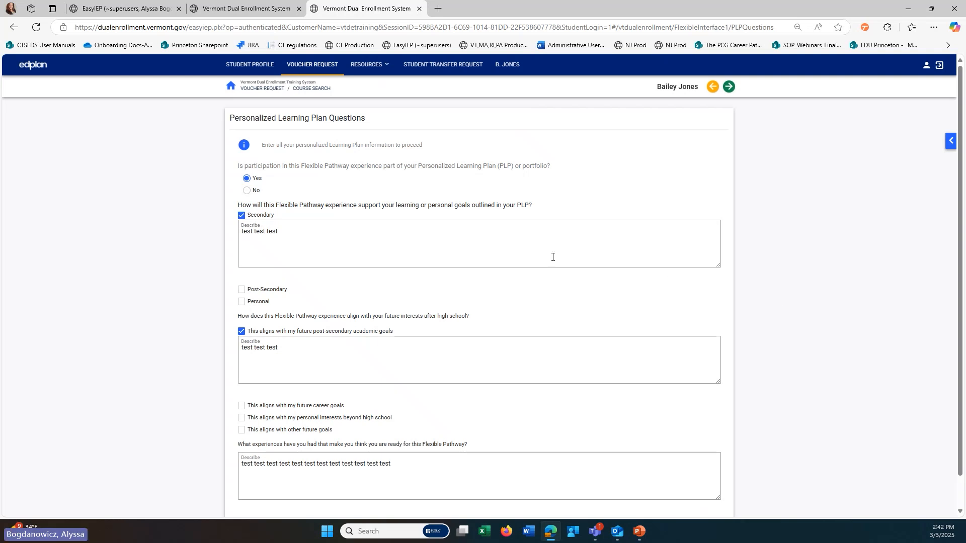
Try the Post-Secondary goal and clear it again, and save the Personalized Learning Plan answers to continue.
click(268, 289)
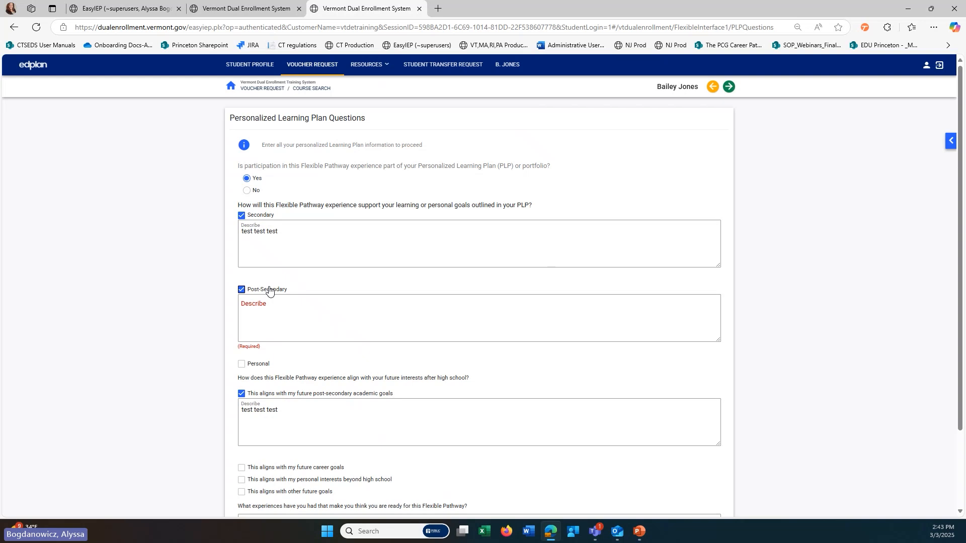
click(268, 289)
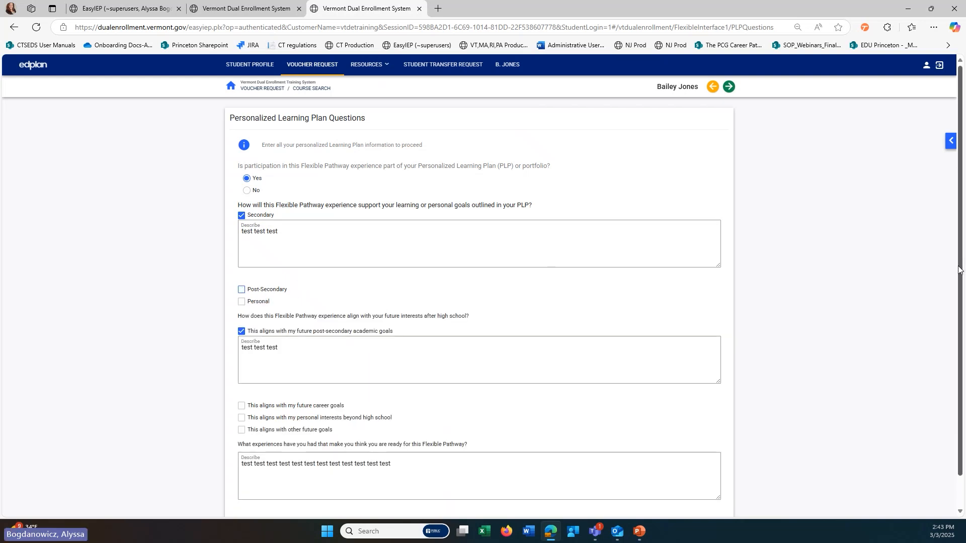
drag(961, 272, 965, 332)
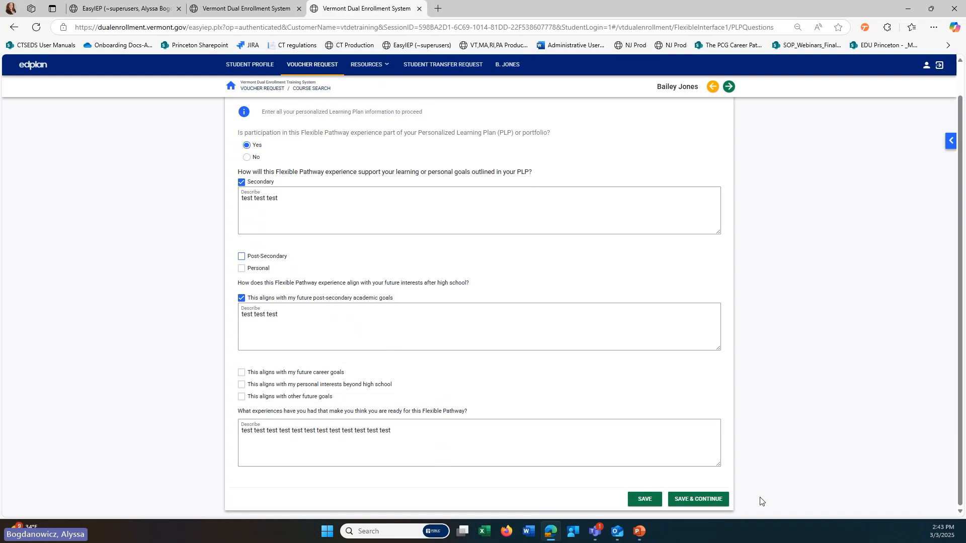
click(717, 505)
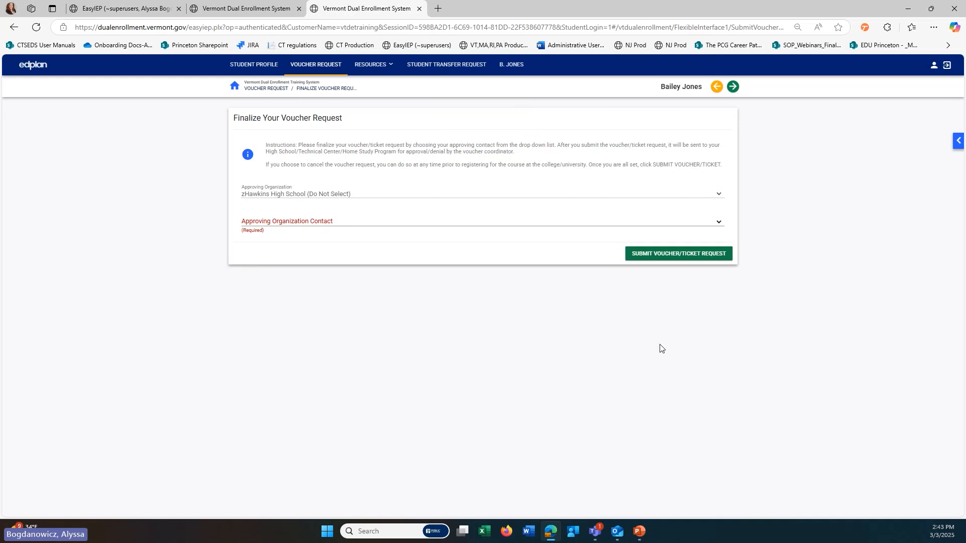
Choose the second listed approving organization contact and submit the voucher request, acknowledging the dialogs.
click(388, 221)
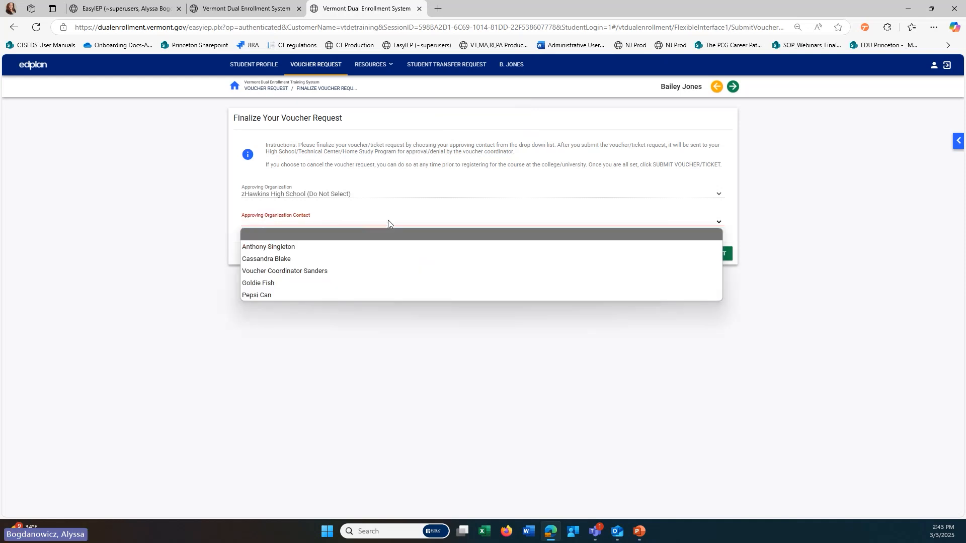
click(379, 259)
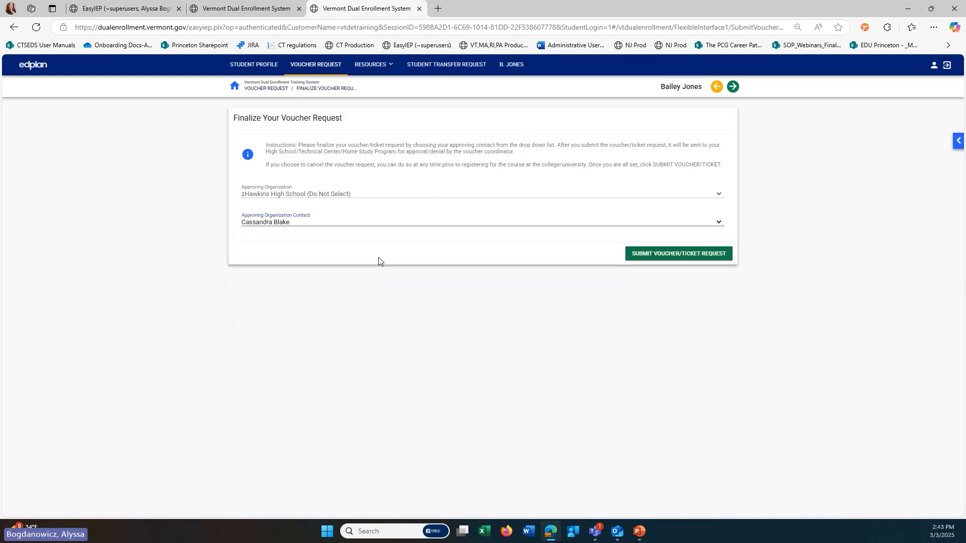
click(718, 256)
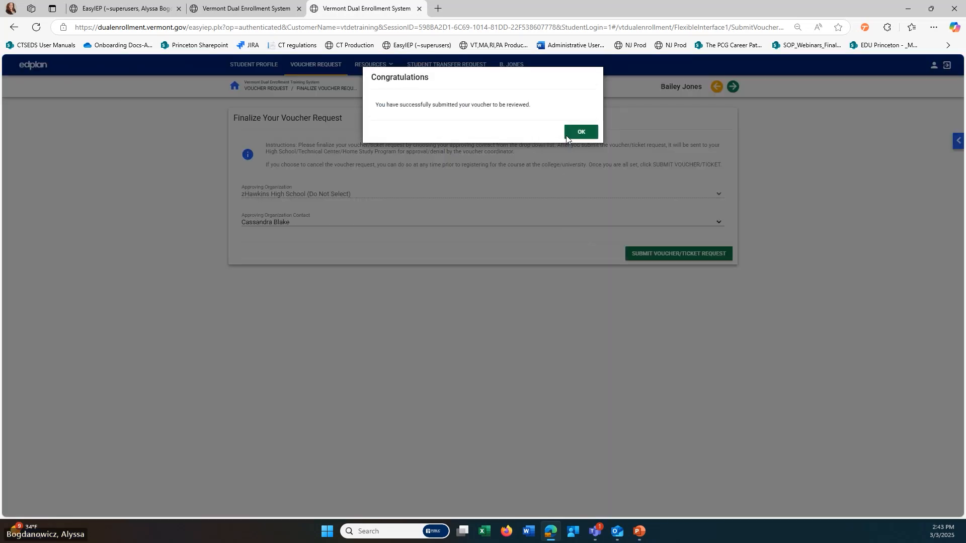
click(580, 132)
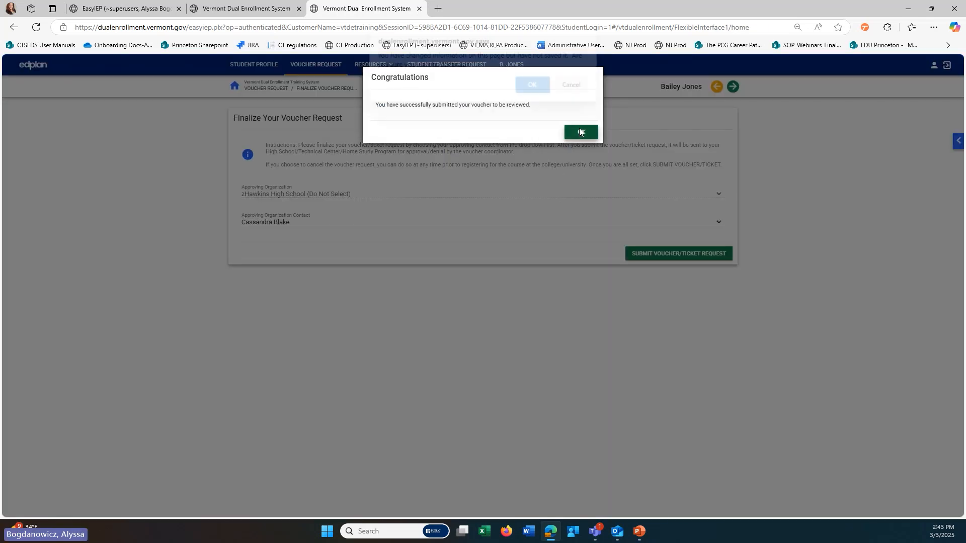
click(537, 94)
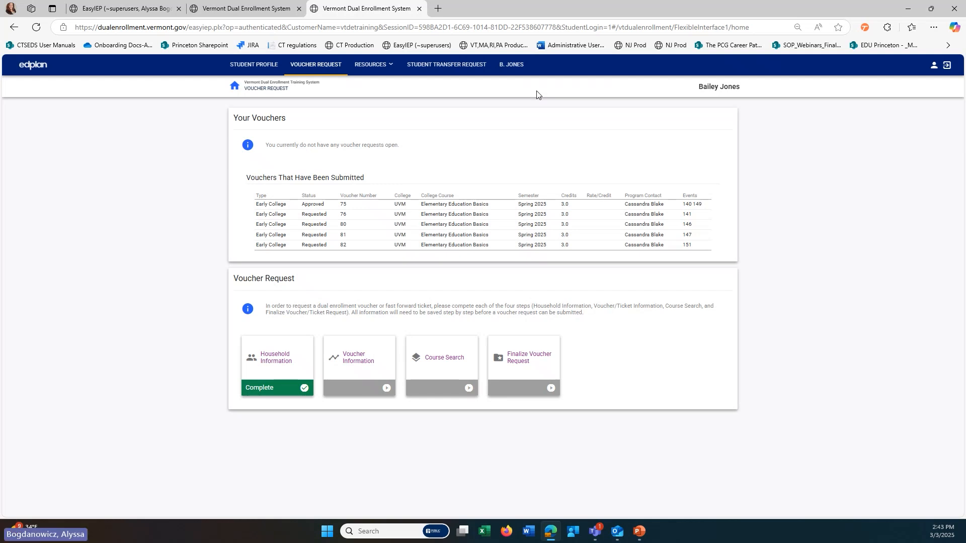
Switch to the coordinator's session and open the second pending voucher request, a Dual Enrollment one for Literacy Basics, for review.
click(237, 10)
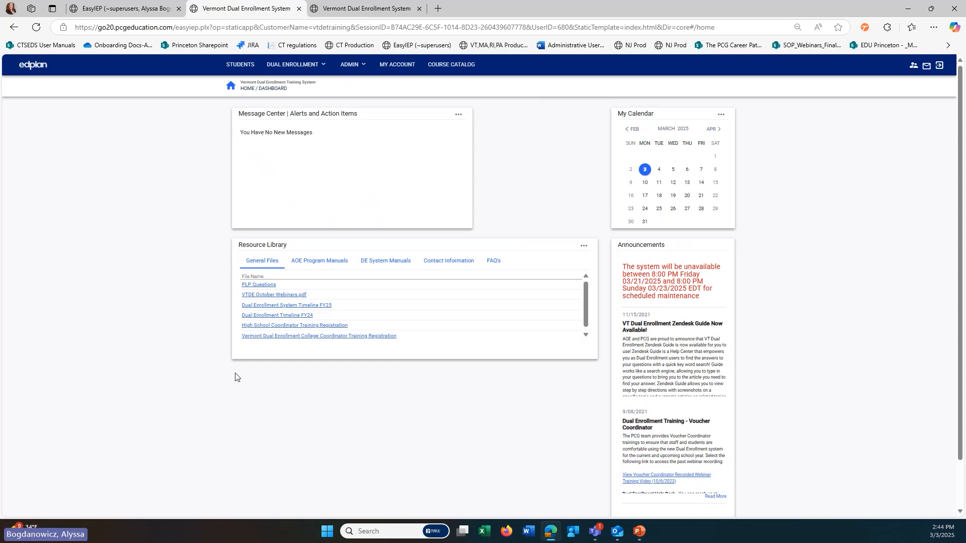
click(301, 66)
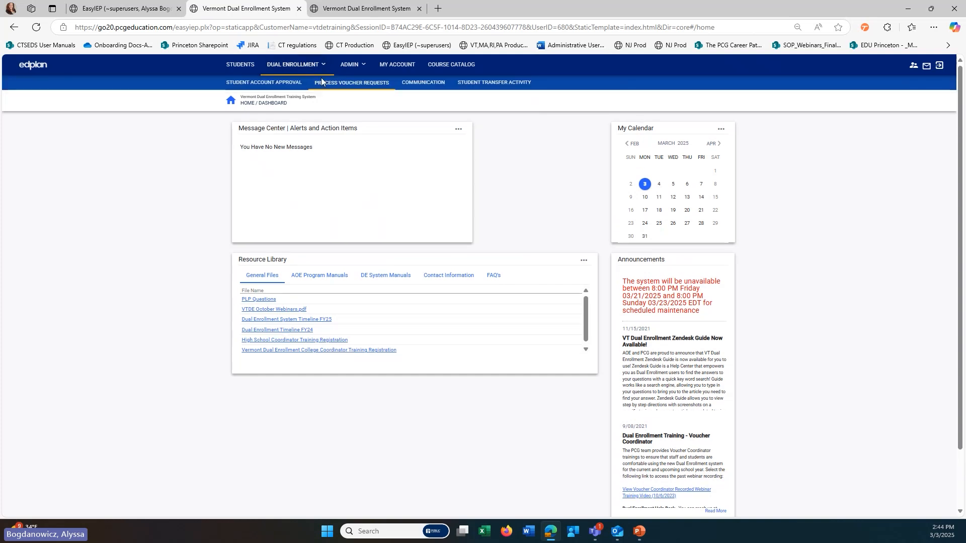
click(337, 86)
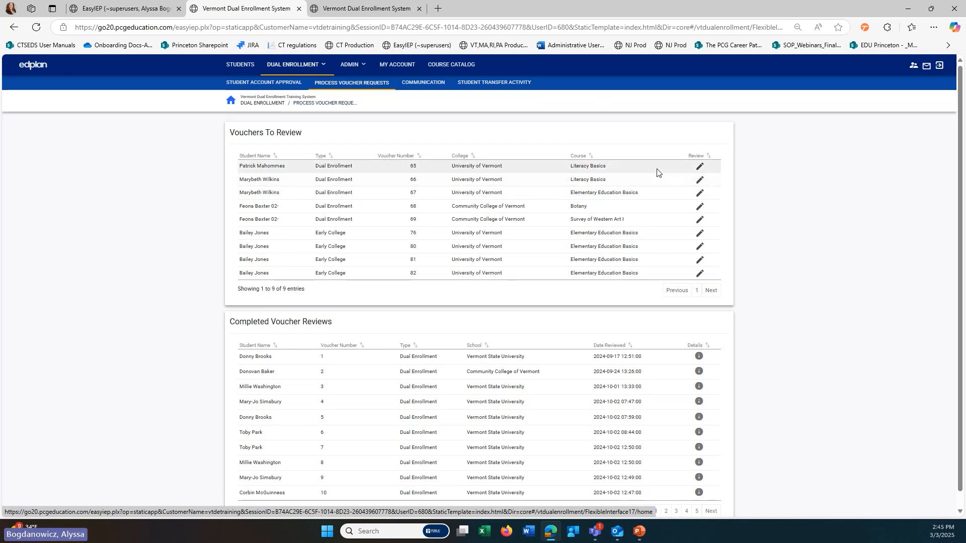
click(699, 182)
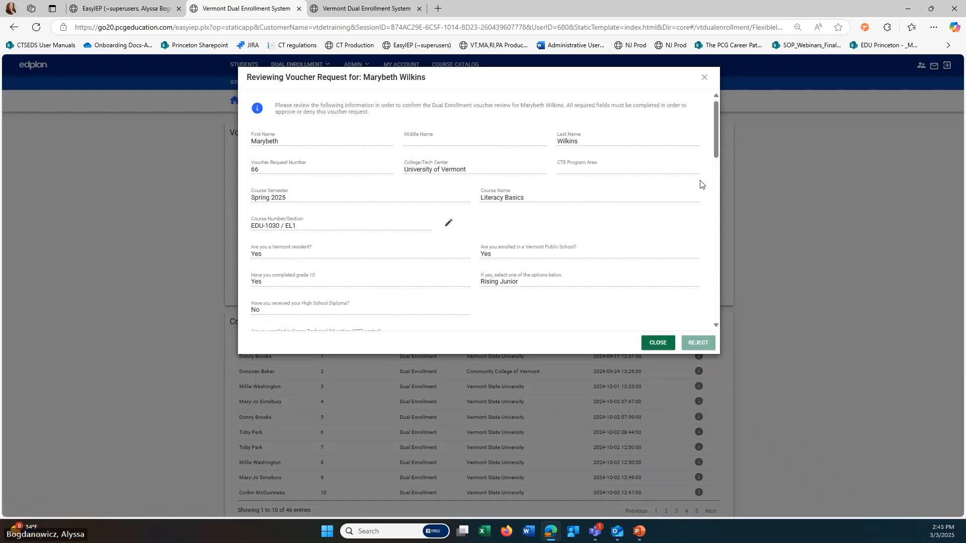
Answer the three Personalized Learning Plan approval questions with placeholder text and mark the student and coordinator questions as reviewed.
drag(716, 154, 718, 227)
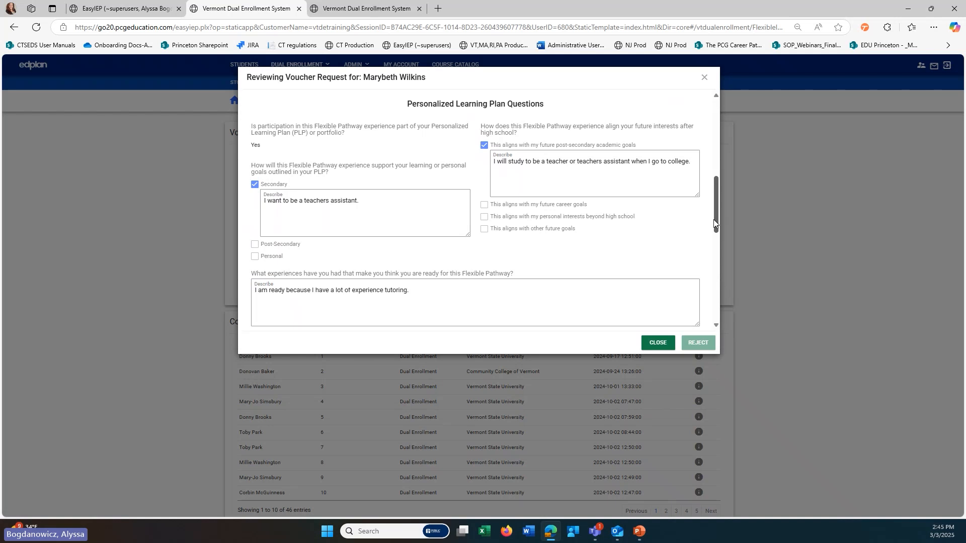
drag(717, 217, 723, 280)
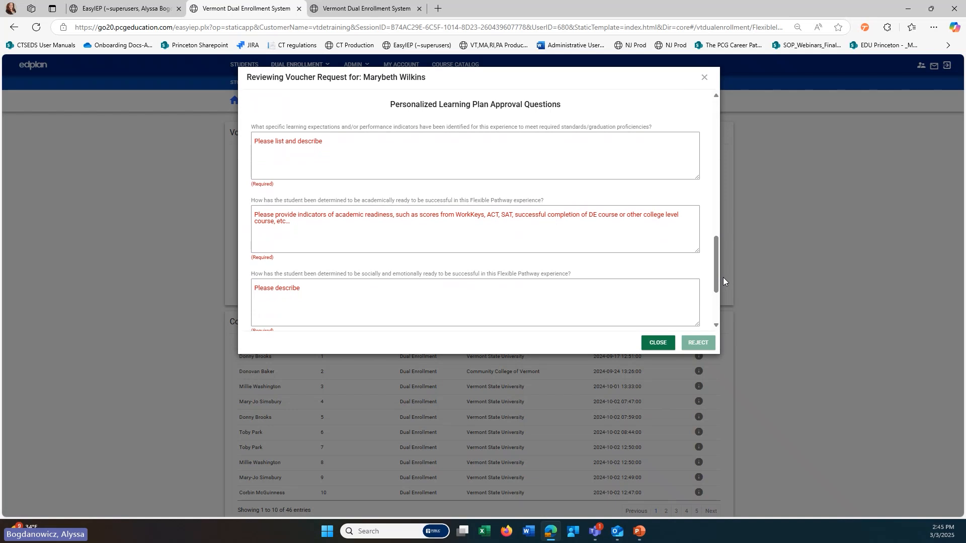
click(581, 163)
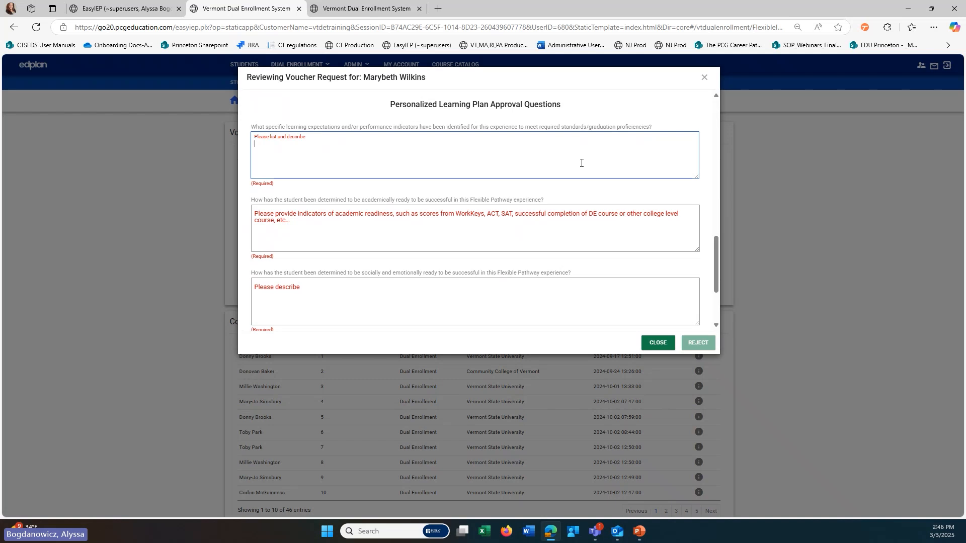
text(kjgskjgf sgfksgjkfslgdfsgjfsgjsfgjkfsgfskgfsjkgfskjgfs)
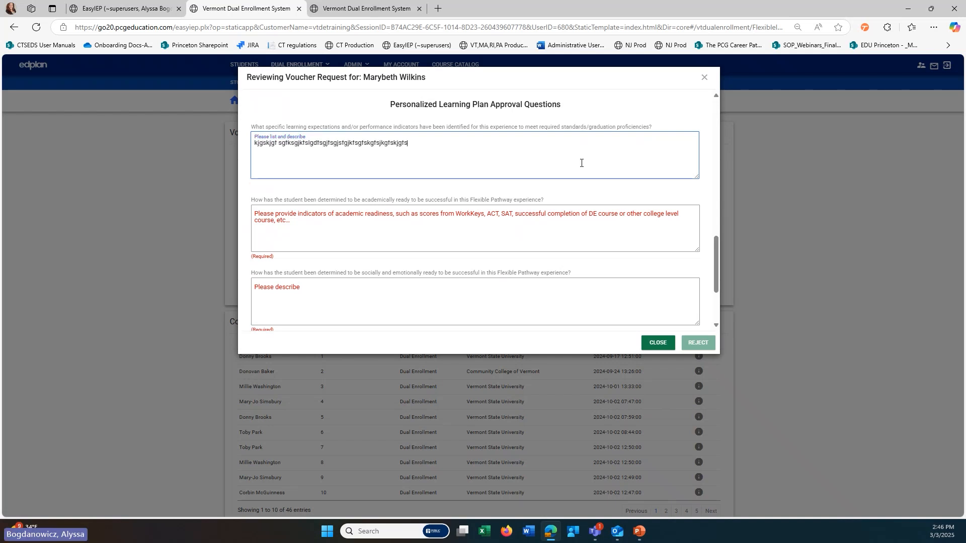
click(388, 242)
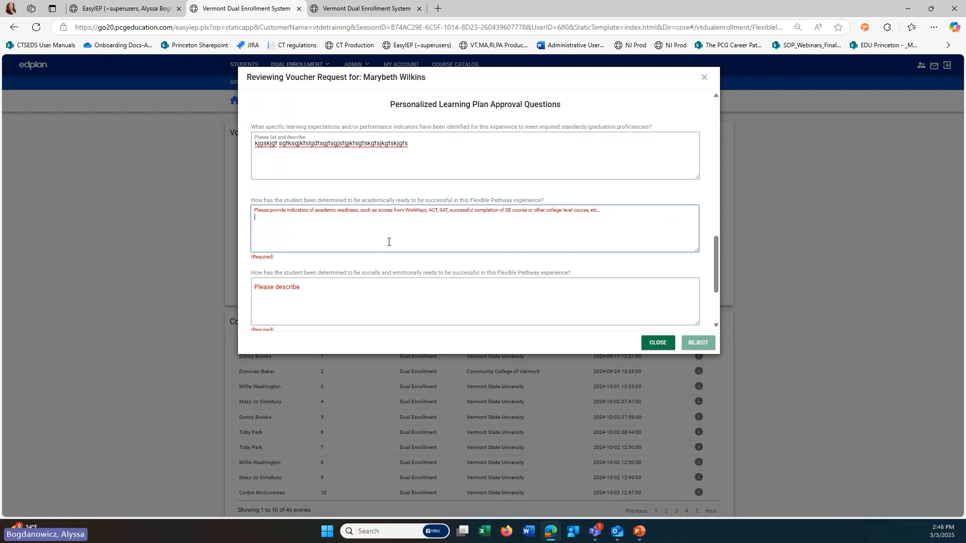
text(gjrsgjts gtsjkgtsgjkts gkltsgks sgjtskjgkjstlglkjsgds)
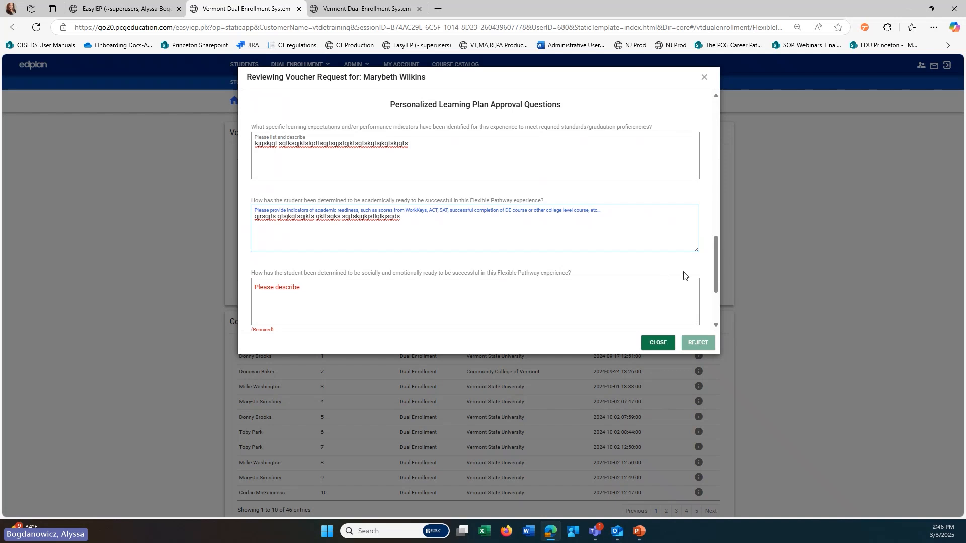
drag(718, 281, 718, 288)
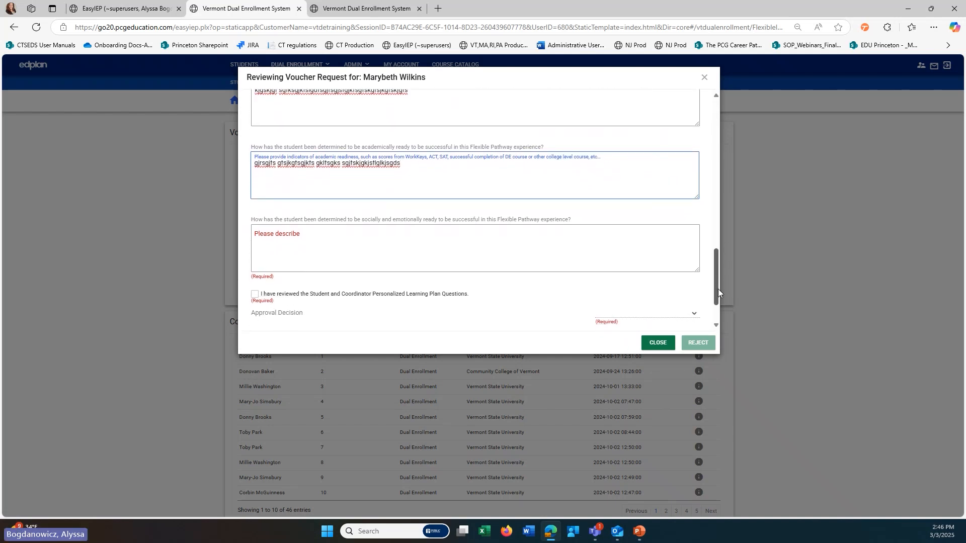
click(482, 244)
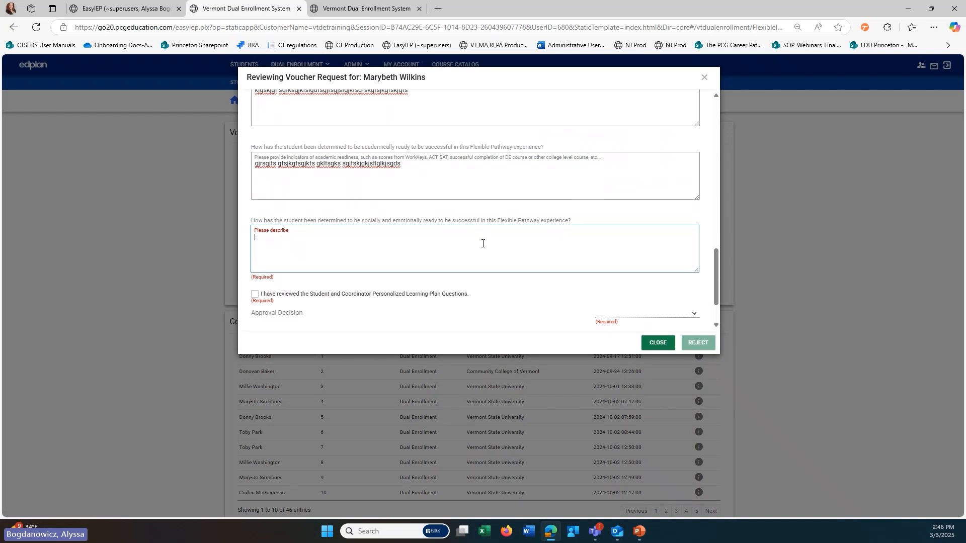
text(gtsjgfs jgfsgkjsgkjsgsk sjkgfskjgskjfsjgf sgjsgfdskjgfskjgskjgfkj)
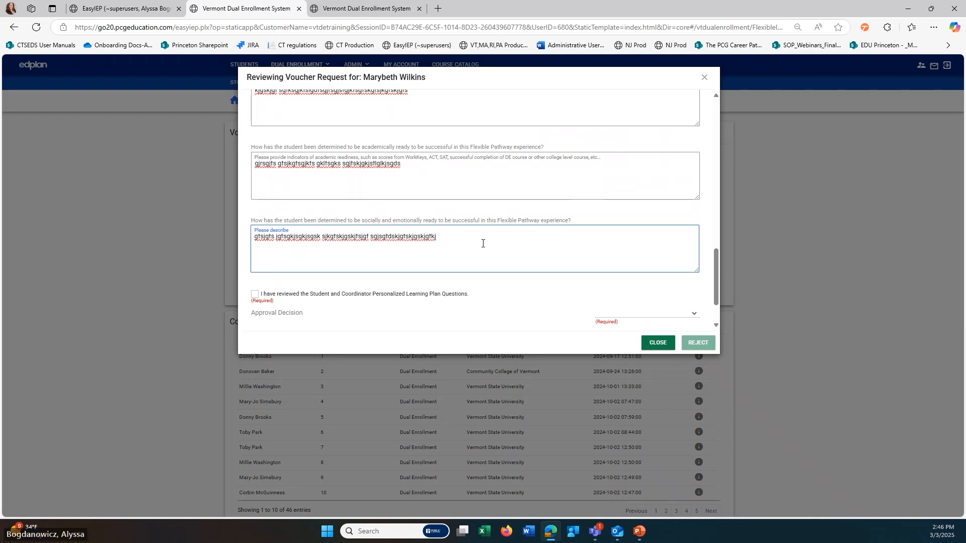
click(340, 299)
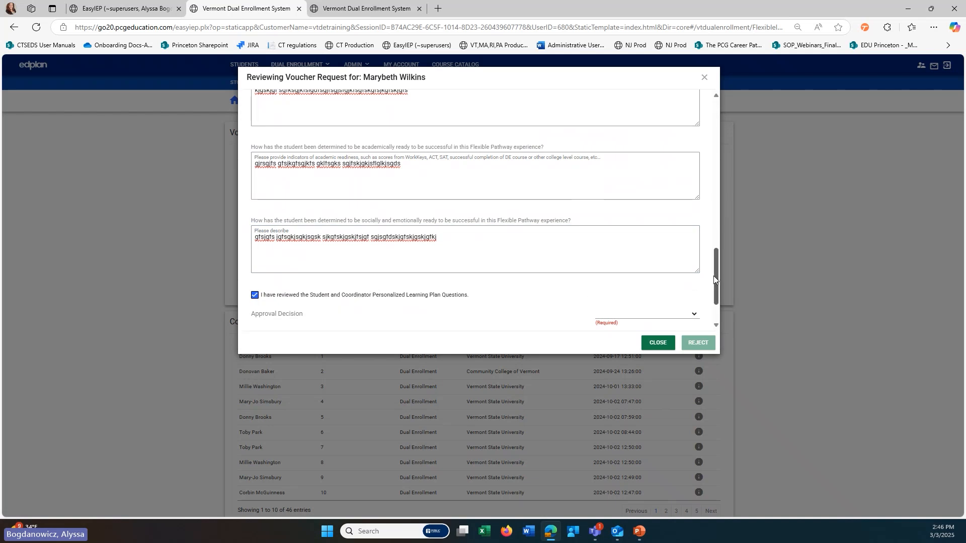
Try an Approval Decision of No and look through the available denial reasons.
drag(714, 276, 720, 299)
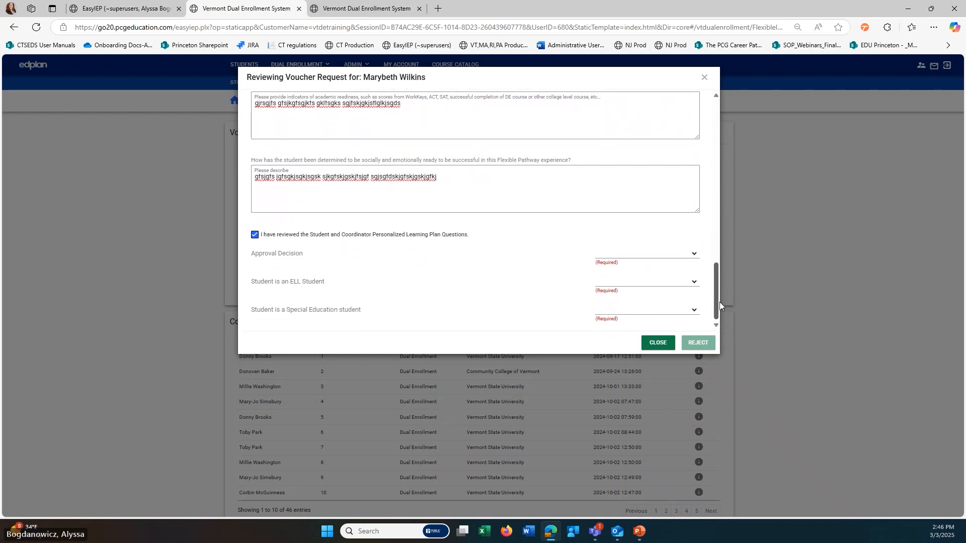
click(634, 257)
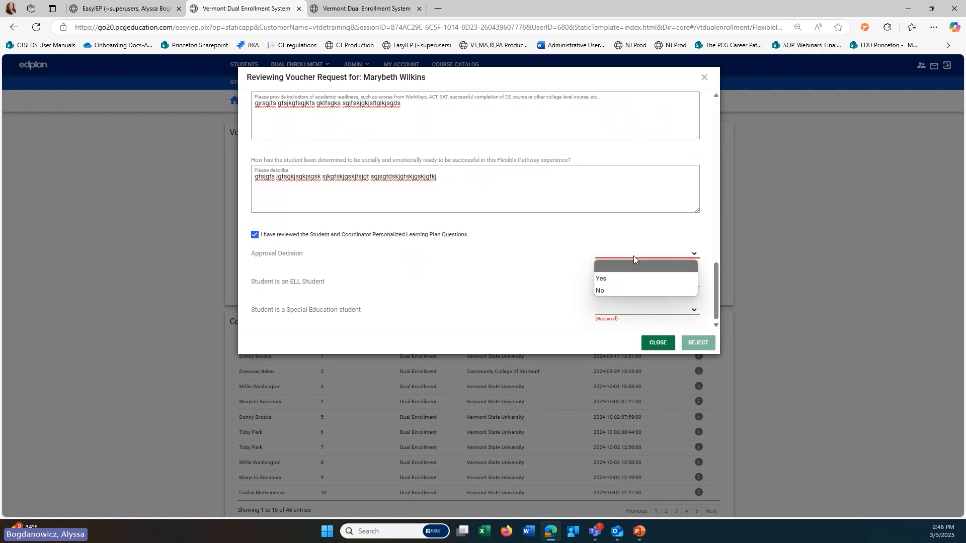
click(629, 290)
click(424, 282)
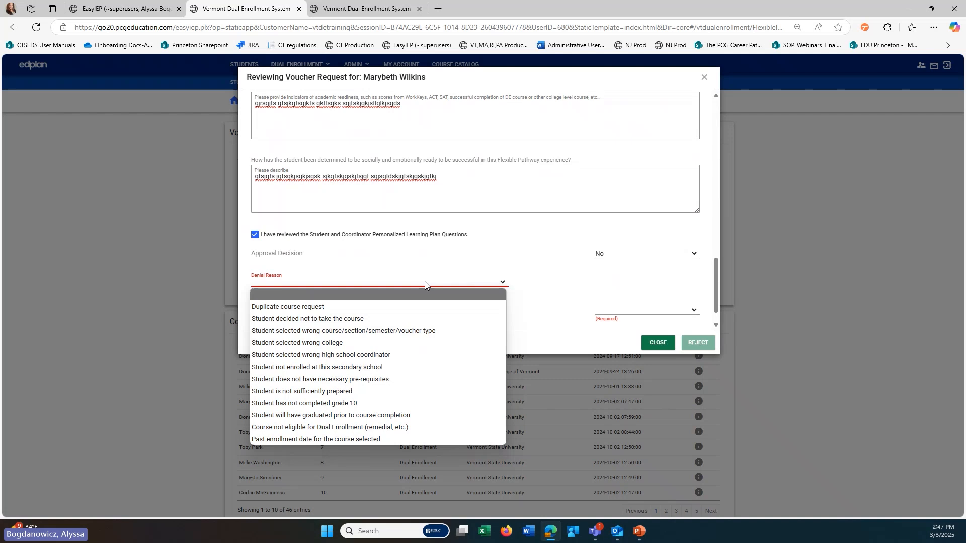
click(425, 281)
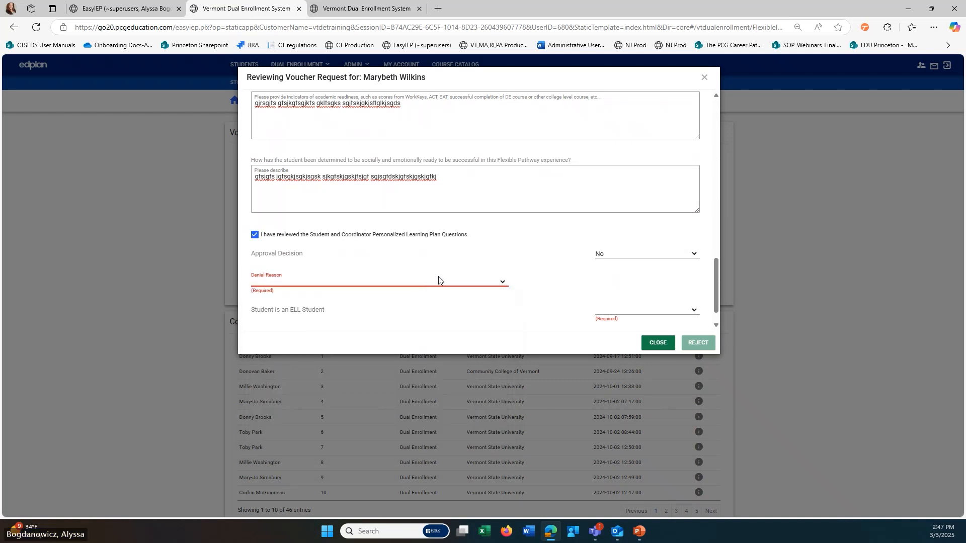
Set the Approval Decision to Yes and check the Free and Reduced Lunch options.
click(608, 257)
click(611, 276)
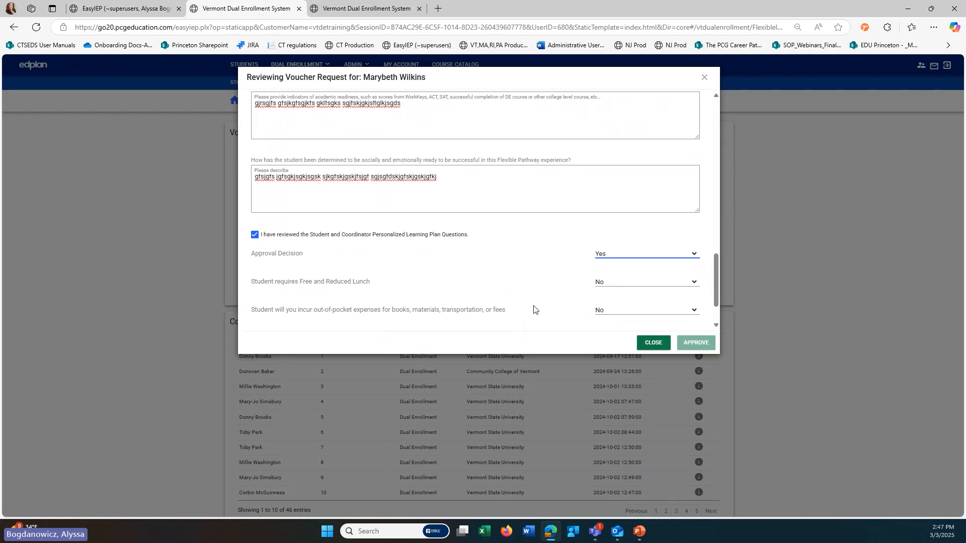
drag(718, 300, 718, 312)
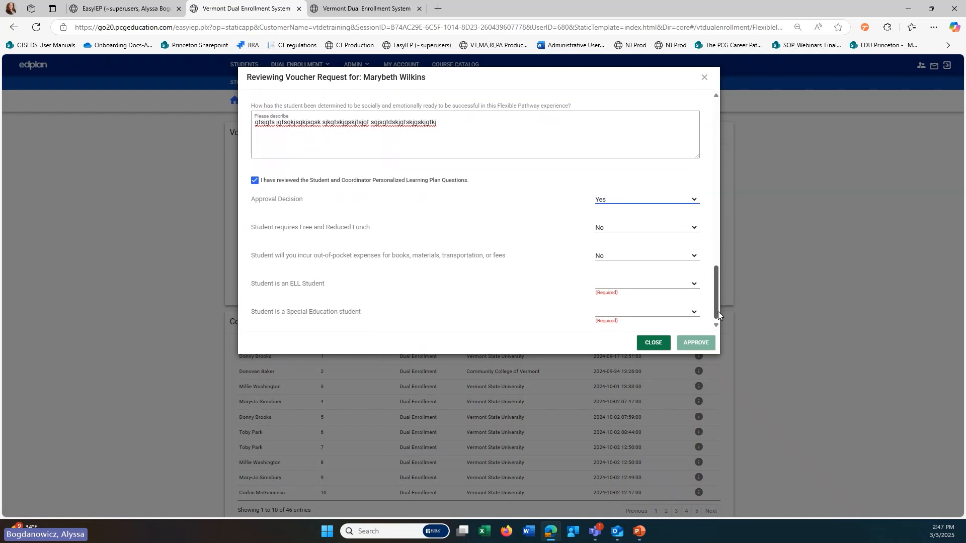
click(653, 231)
click(653, 232)
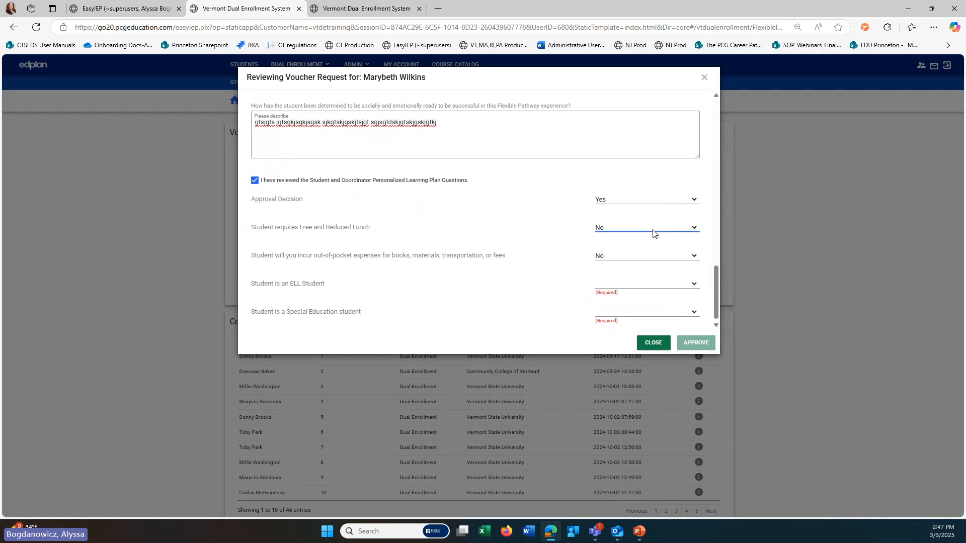
Answer Yes for ELL student and No for Special Education student, and approve the Dual Enrollment voucher request.
click(657, 283)
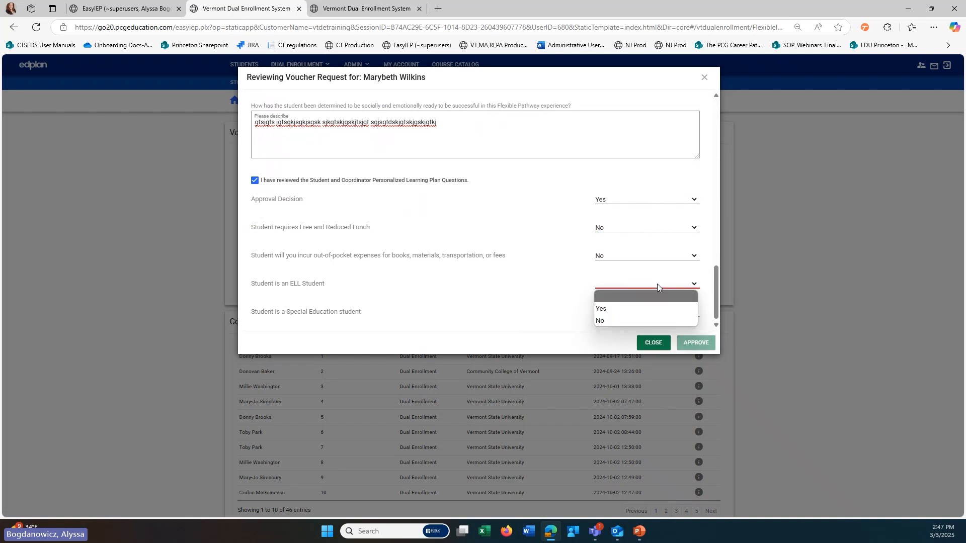
click(645, 306)
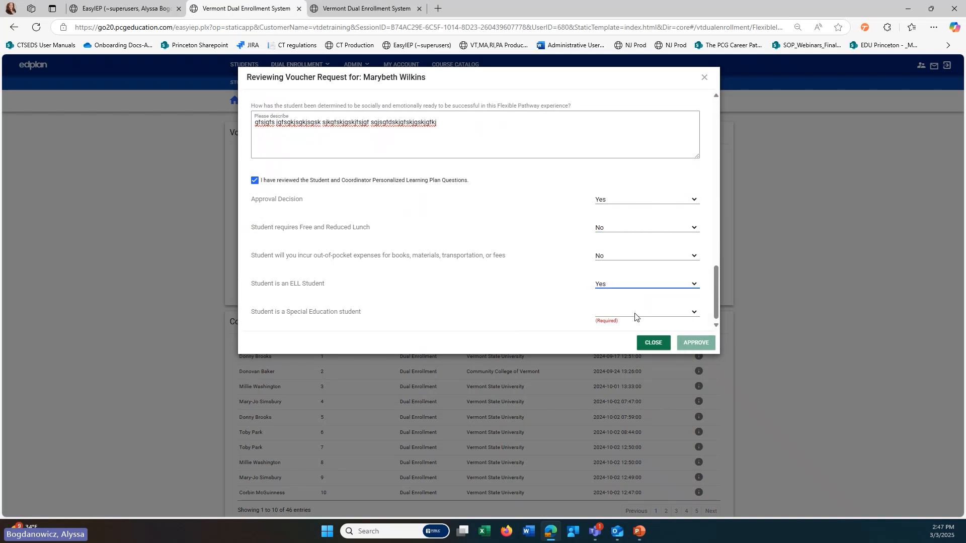
click(635, 314)
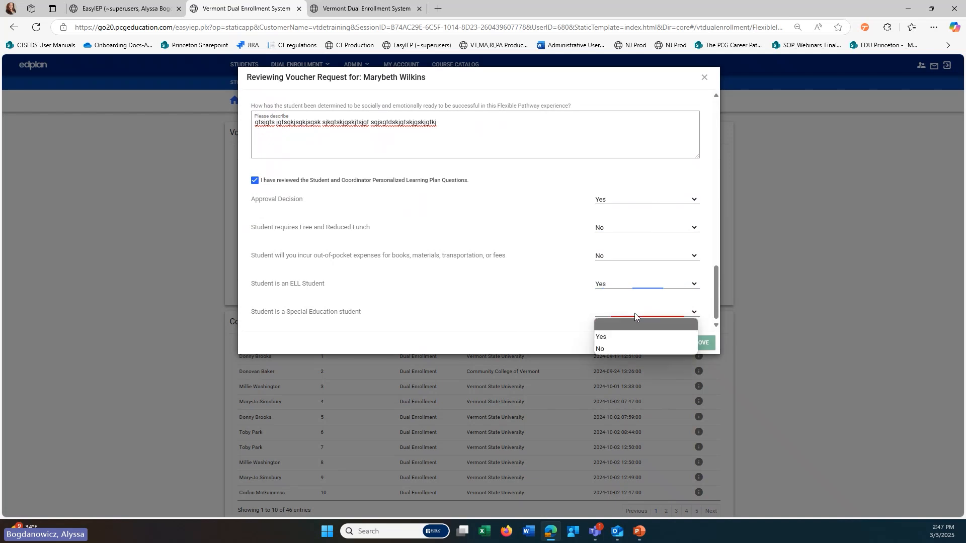
click(609, 348)
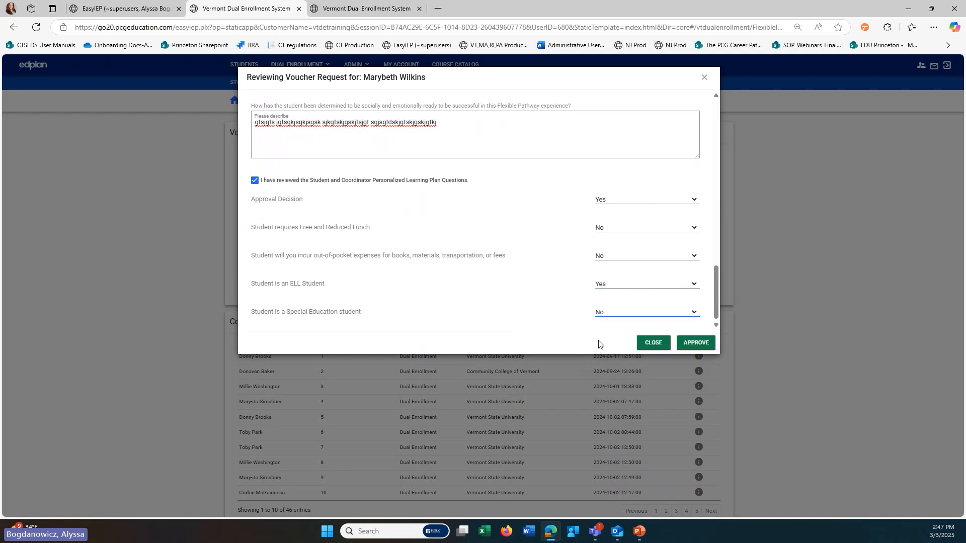
click(695, 344)
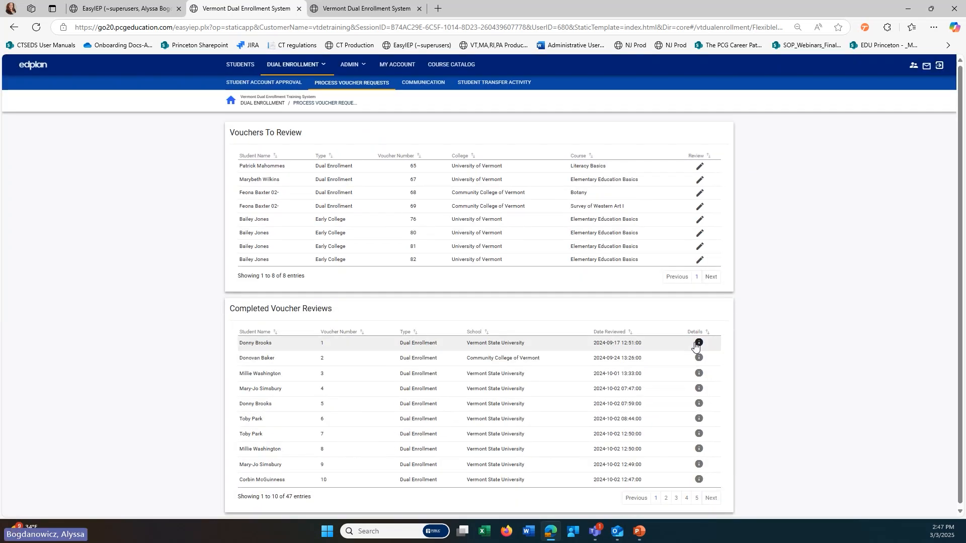
Open the first pending Early College request and complete its learning plan approval questions and Early College answers, using Yes throughout and Community College as institution.
click(700, 222)
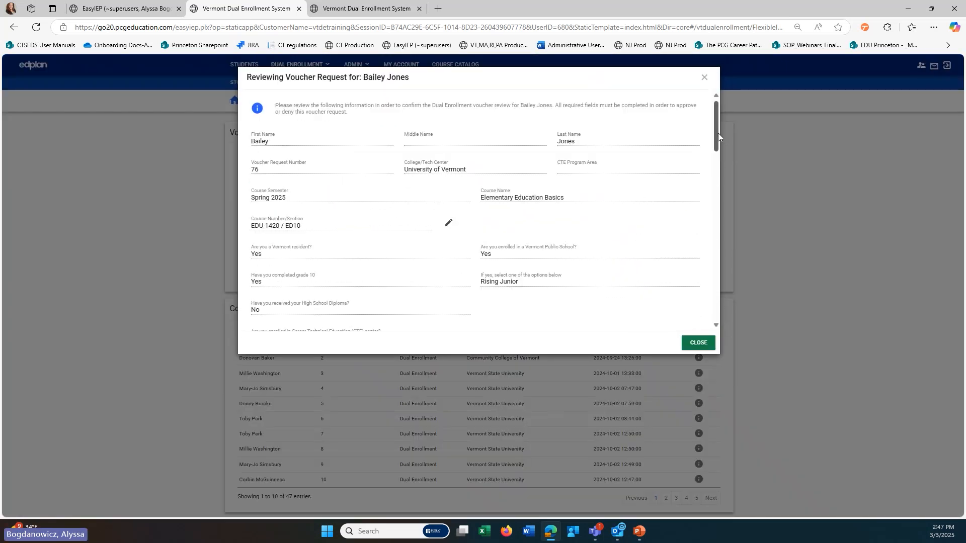
drag(715, 136, 716, 201)
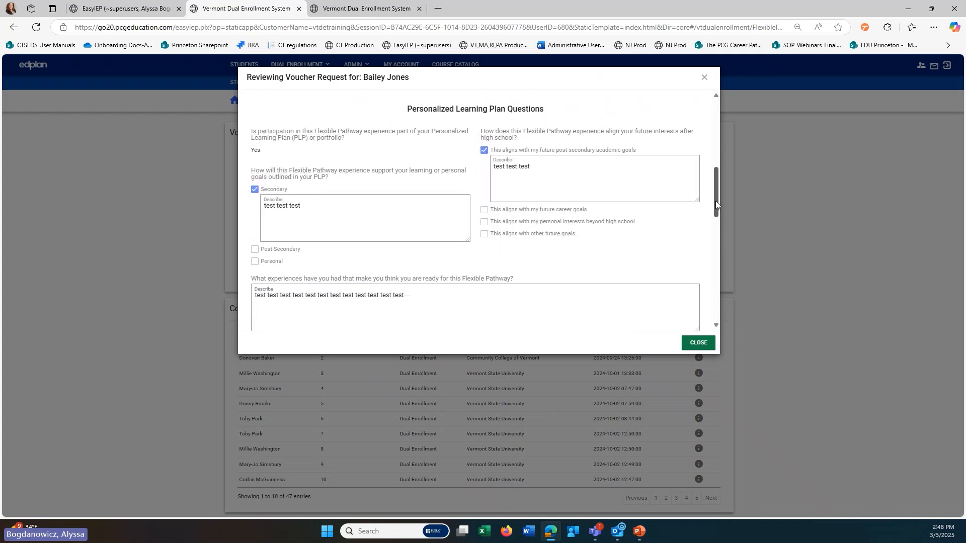
drag(716, 201, 719, 256)
click(511, 153)
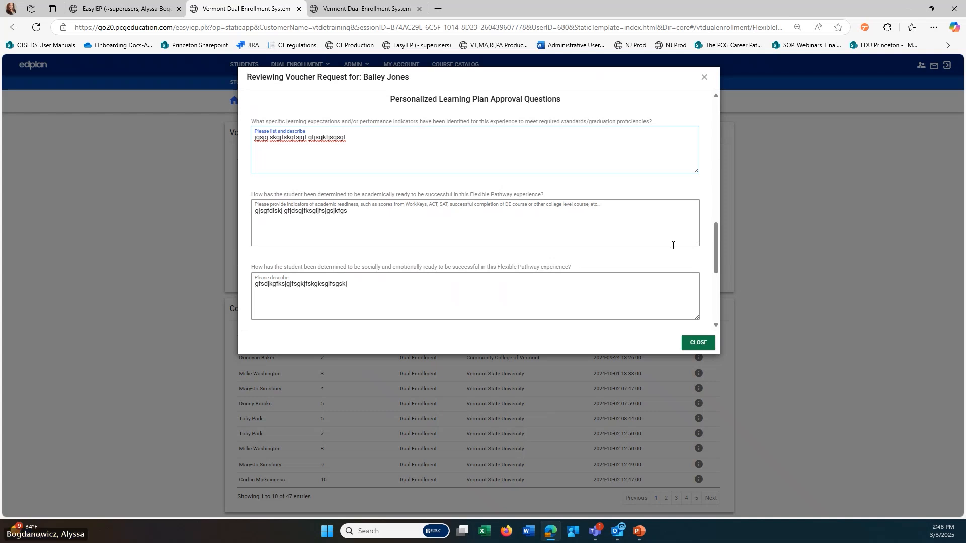
drag(716, 264, 721, 307)
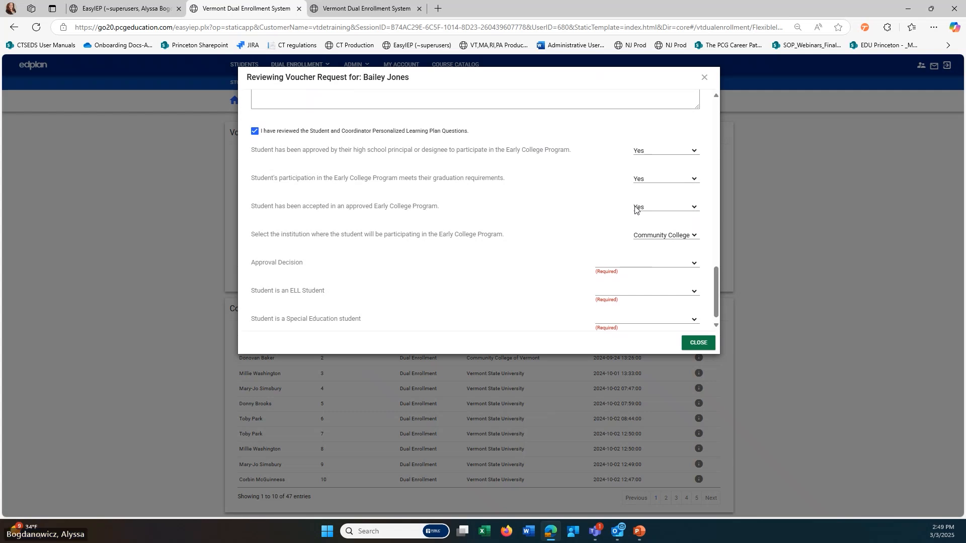
Try No for participation meeting the graduation requirements and set that answer back to Yes.
click(645, 182)
click(646, 204)
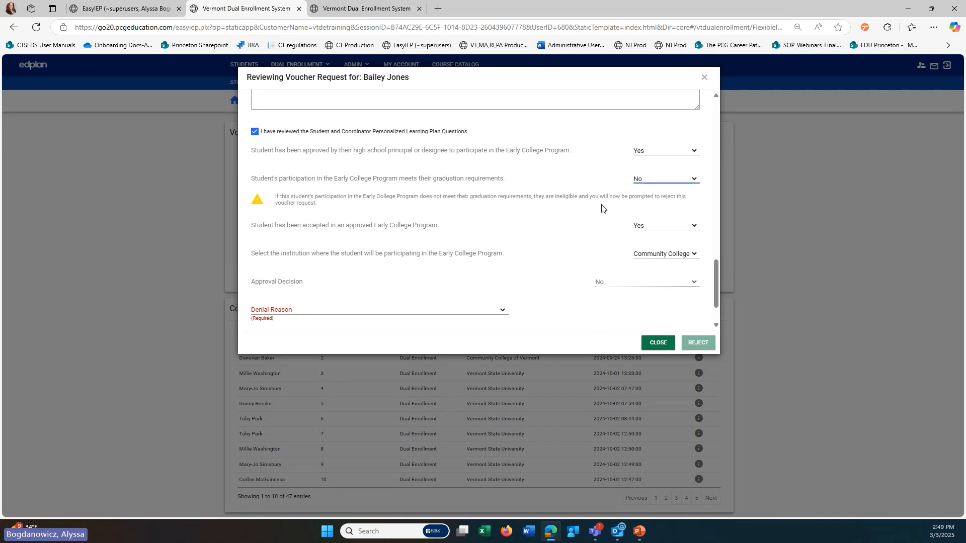
click(645, 183)
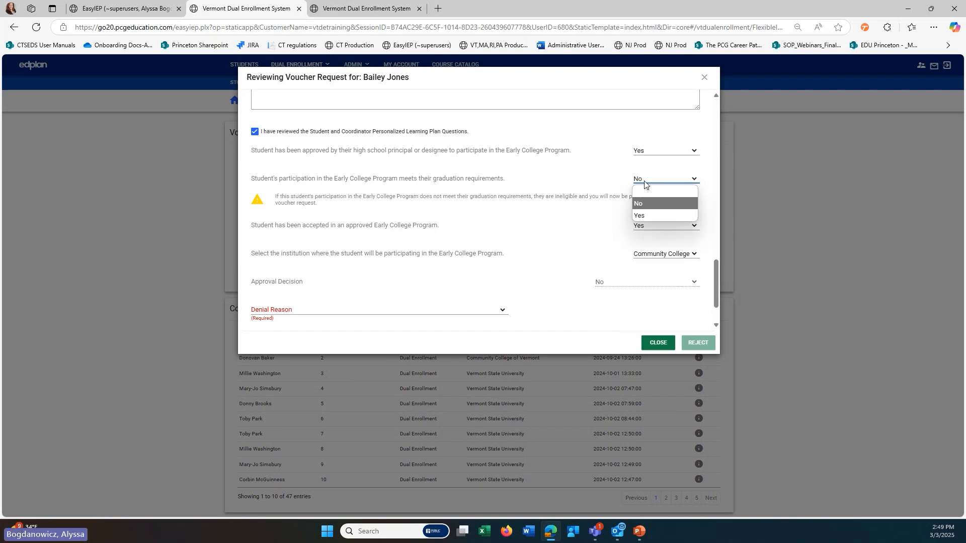
click(647, 213)
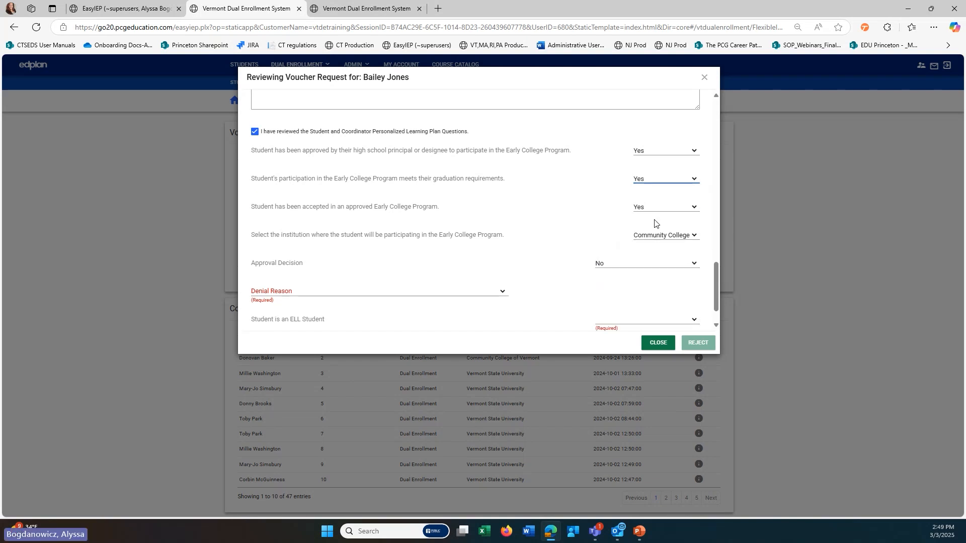
Set the Approval Decision to Yes and check the options for the student's out-of-pocket expenses.
click(652, 265)
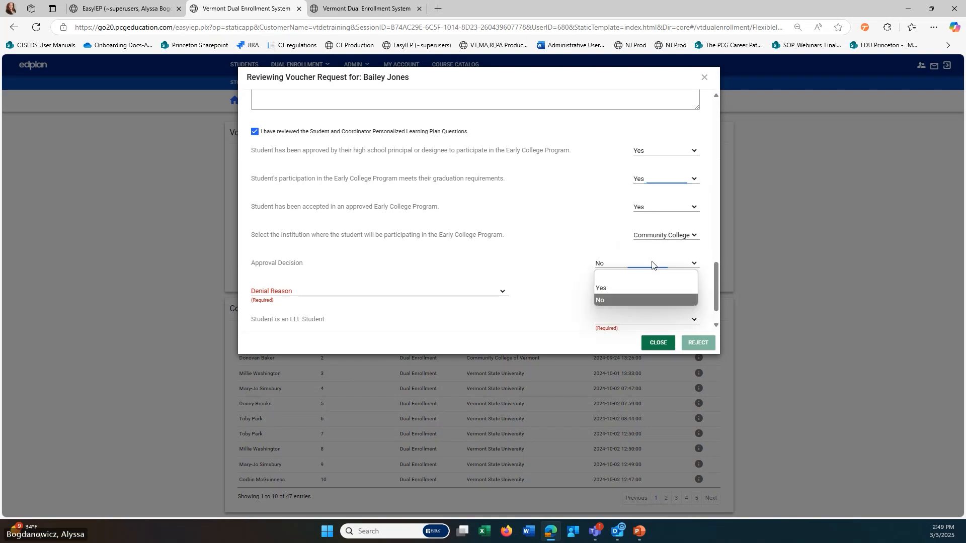
click(622, 286)
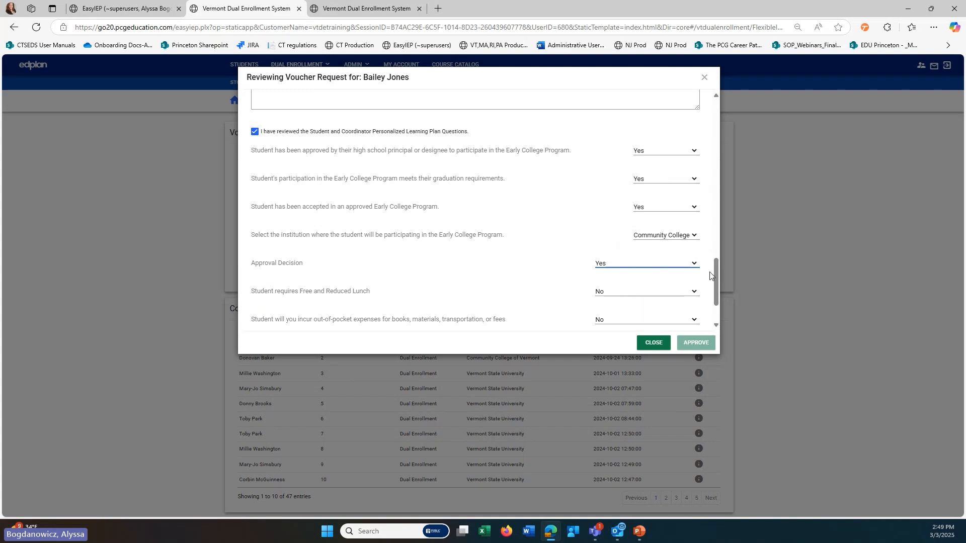
scroll(710, 282, down, 1)
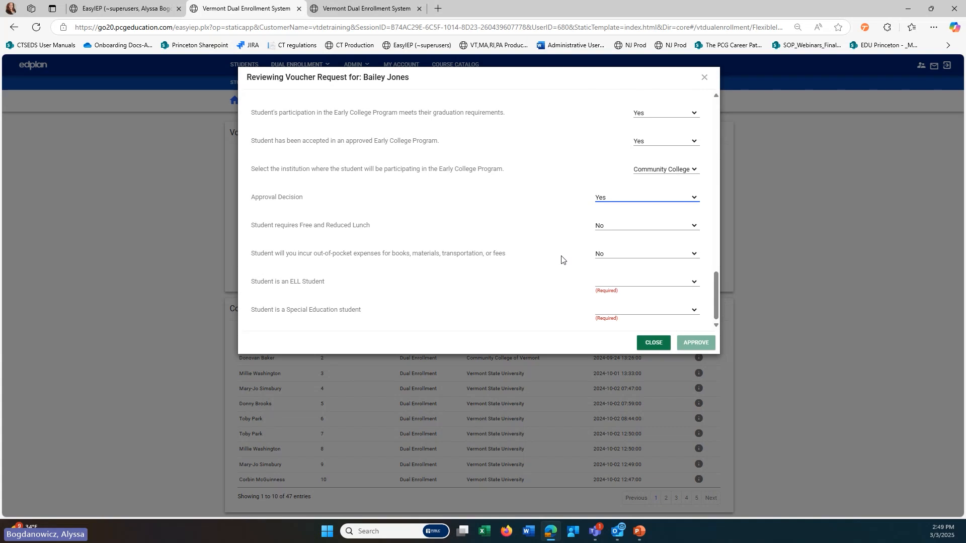
click(601, 255)
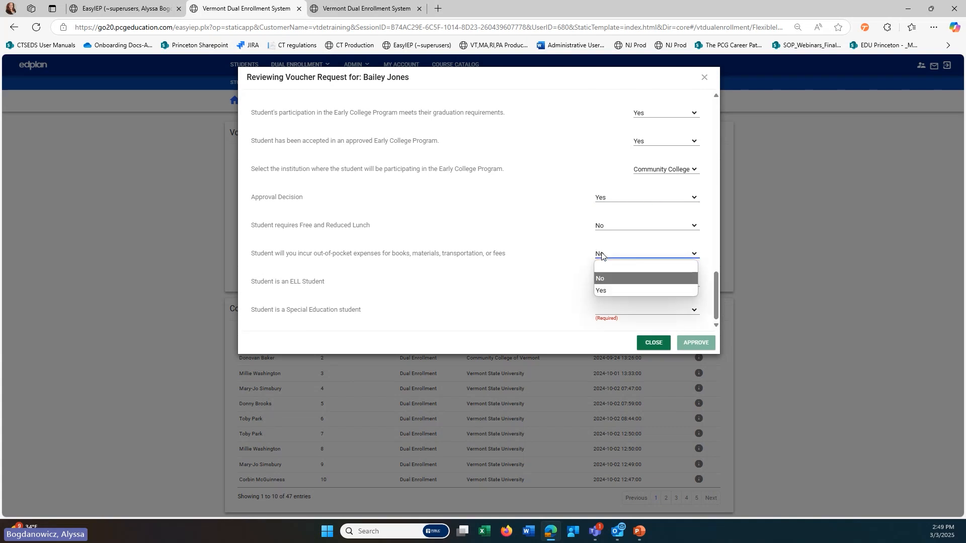
click(602, 255)
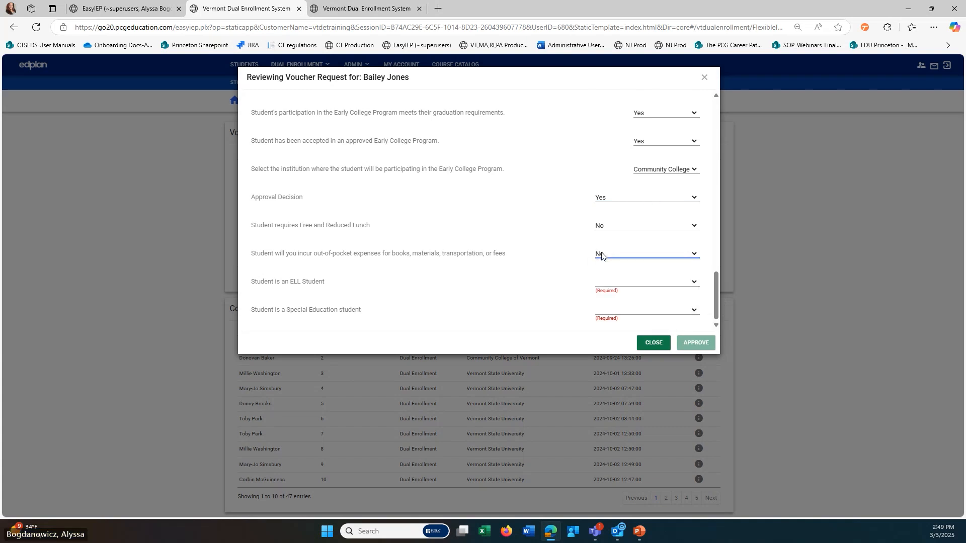
Answer Yes for ELL student and No for Special Education student, and approve the Early College voucher request.
click(629, 288)
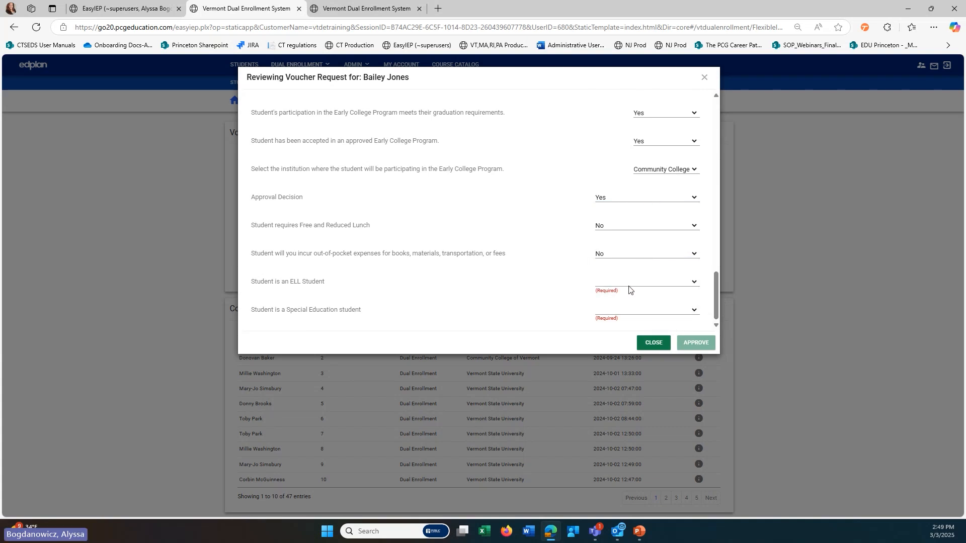
click(629, 289)
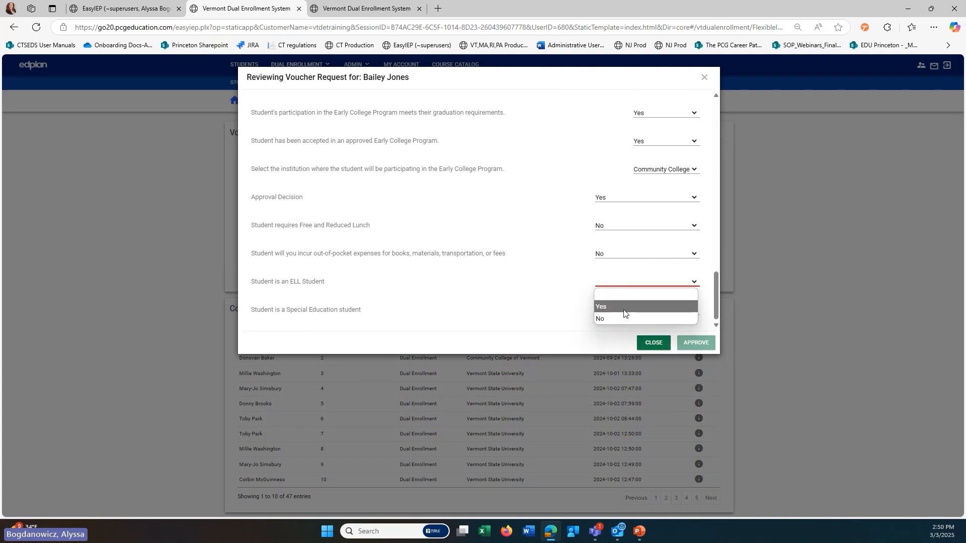
click(620, 308)
click(612, 312)
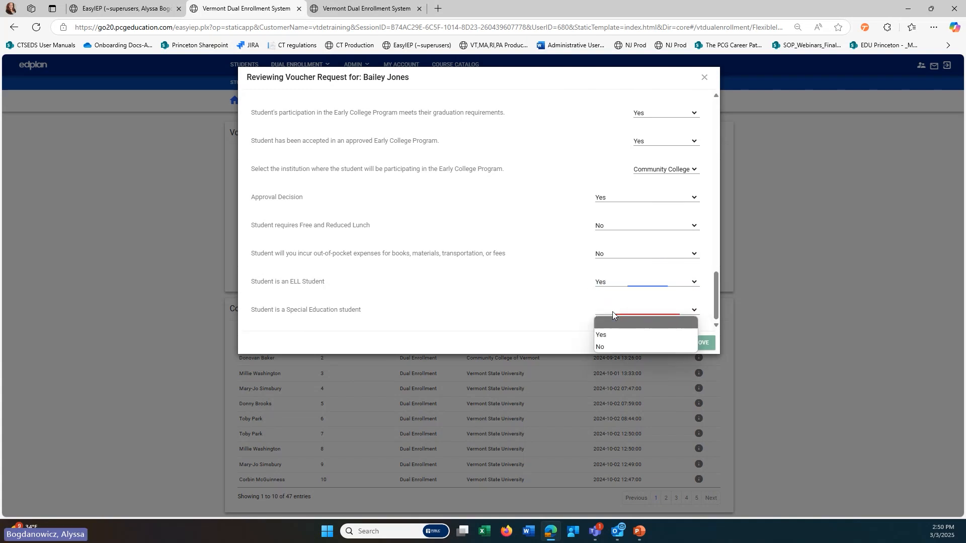
click(610, 343)
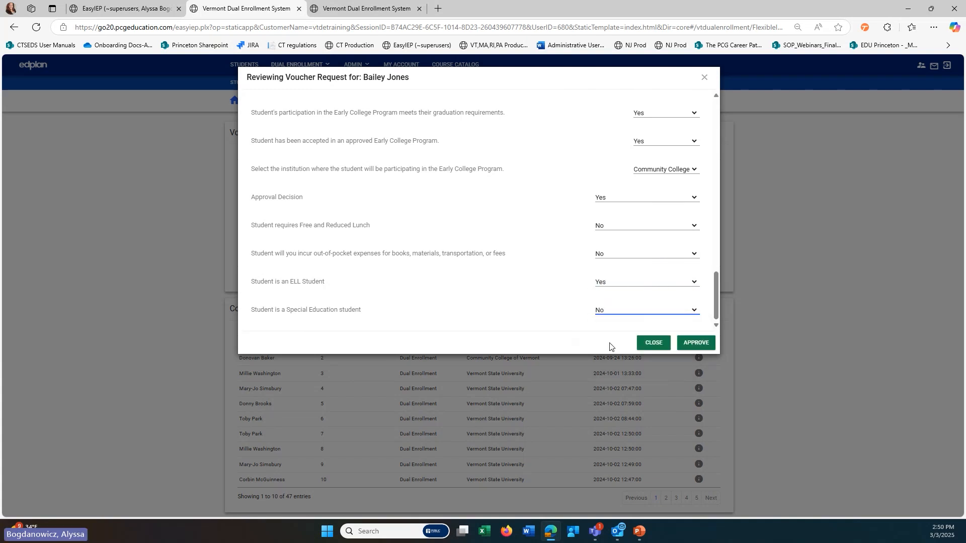
click(697, 343)
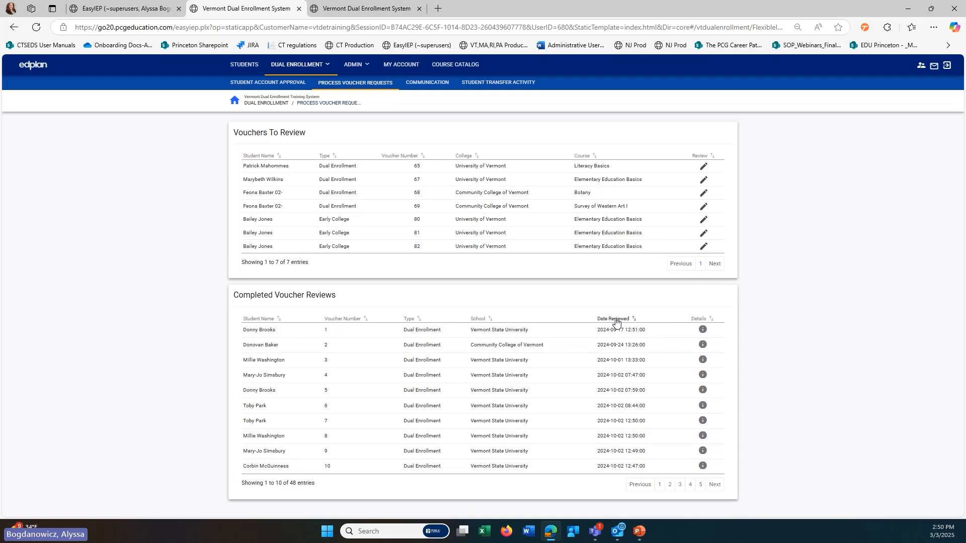
Look up the dual enrollment courses in the Course Catalog with University of Vermont as the location.
click(452, 66)
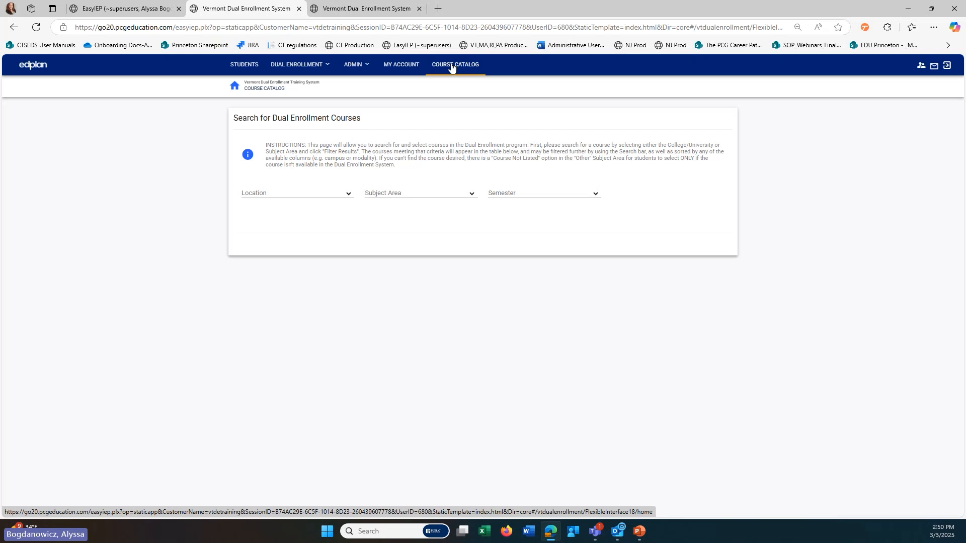
click(287, 194)
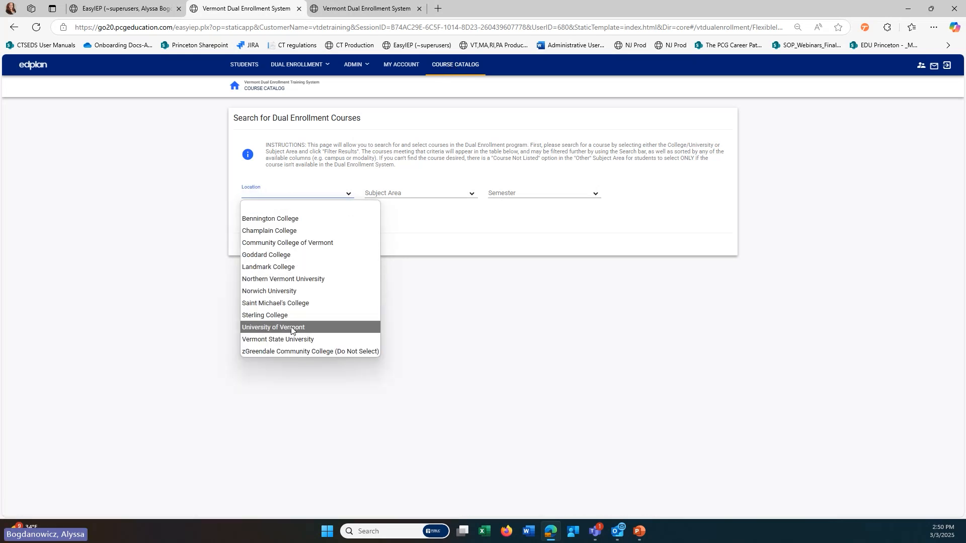
click(290, 328)
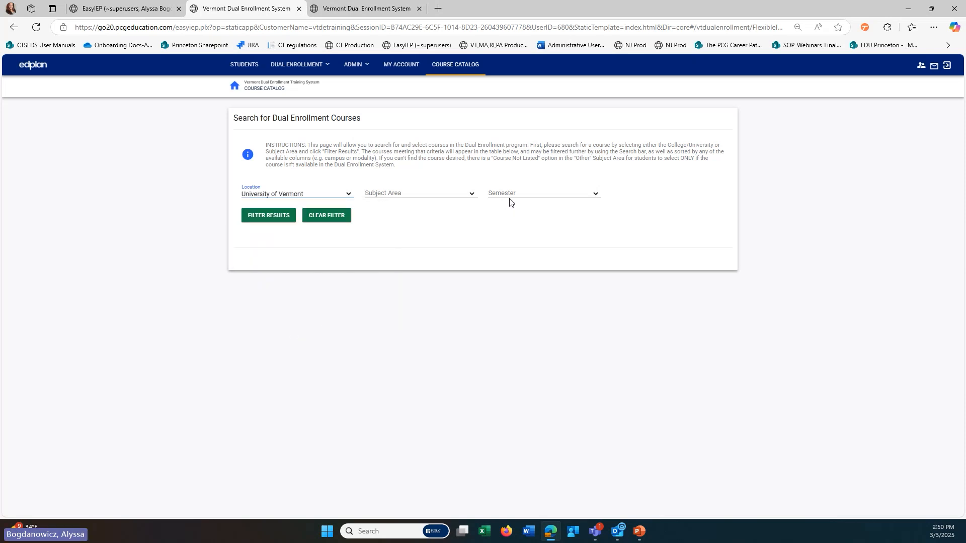
click(261, 217)
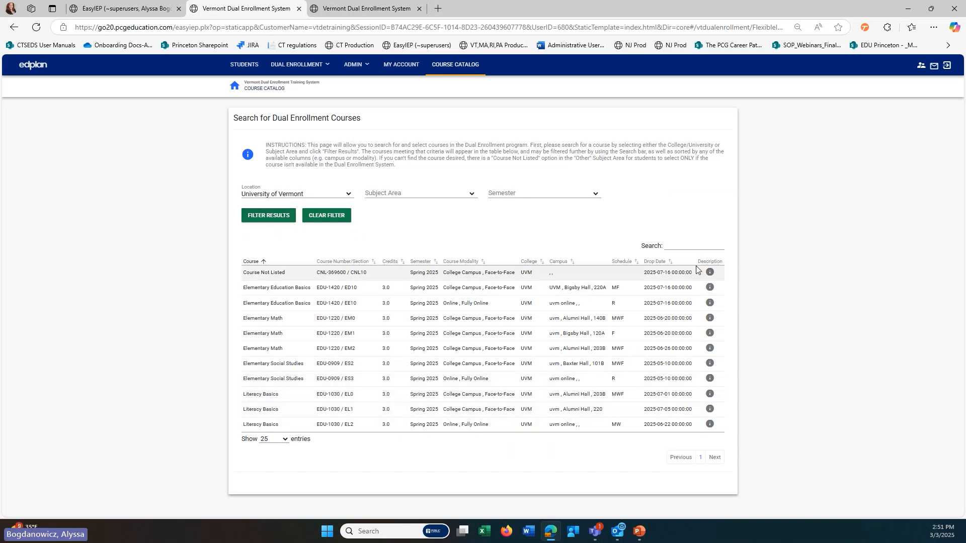
click(674, 246)
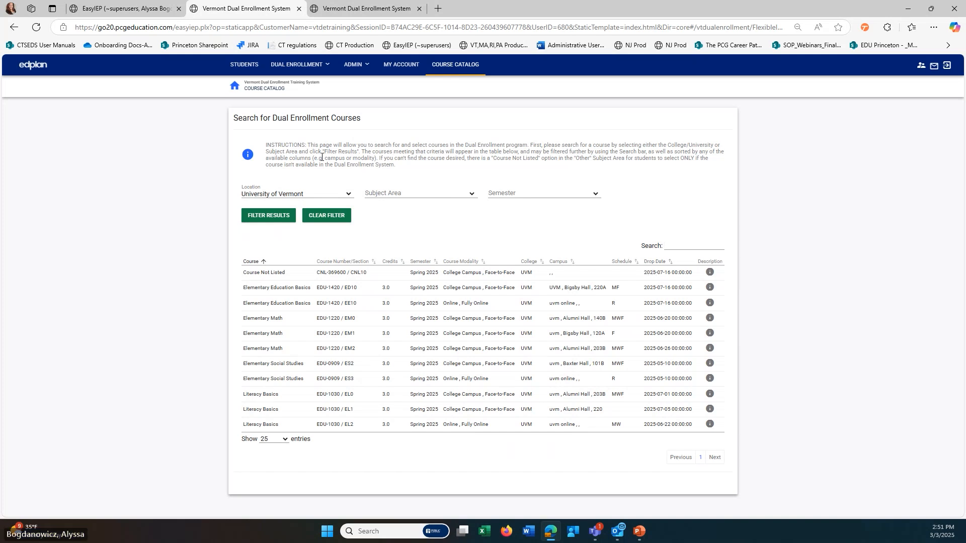
Leave the course catalog, search for the Early College student by last name, and open that student's profile.
click(251, 70)
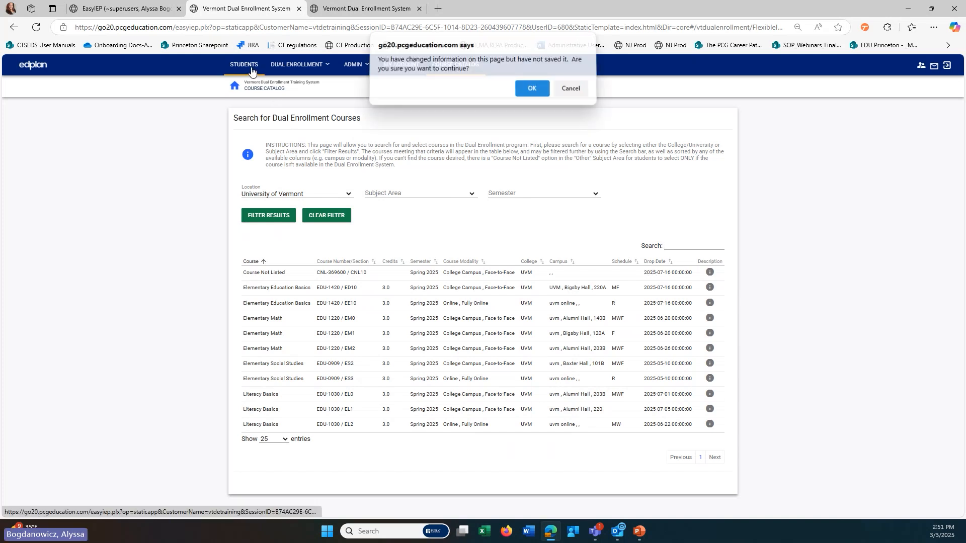
click(526, 93)
click(259, 177)
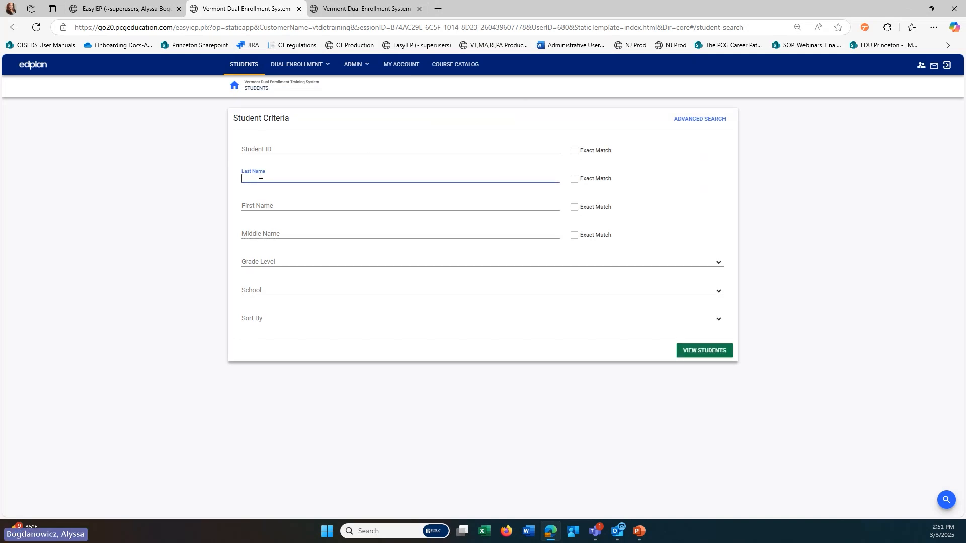
text(Jones)
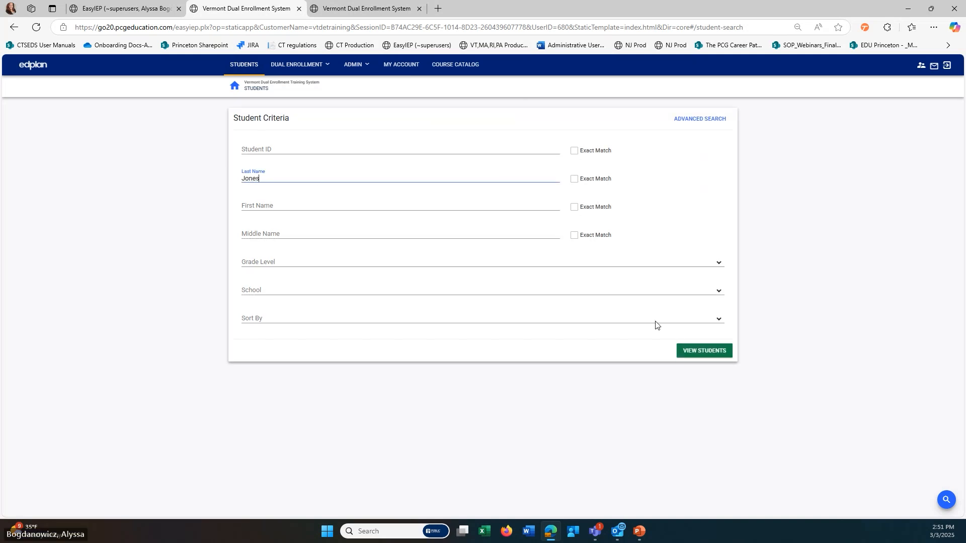
click(694, 351)
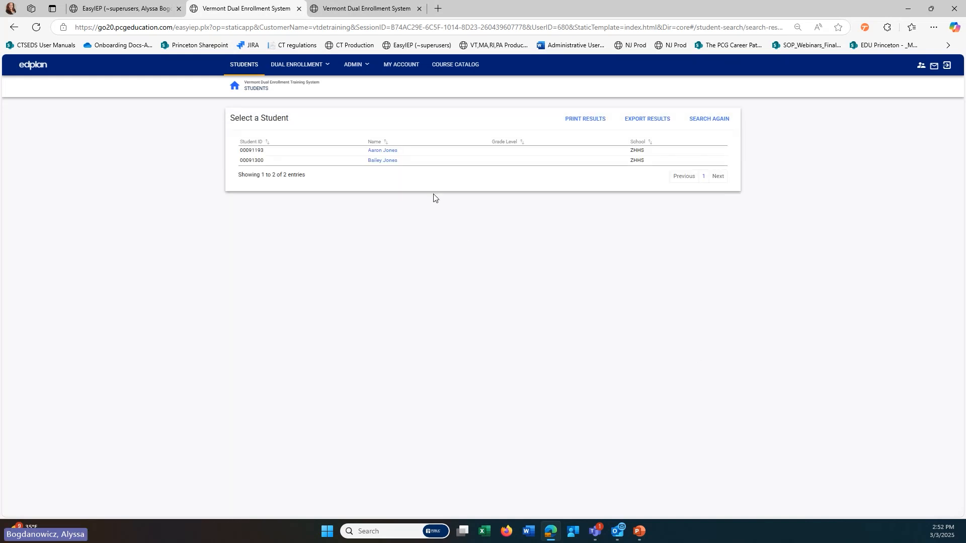
click(382, 161)
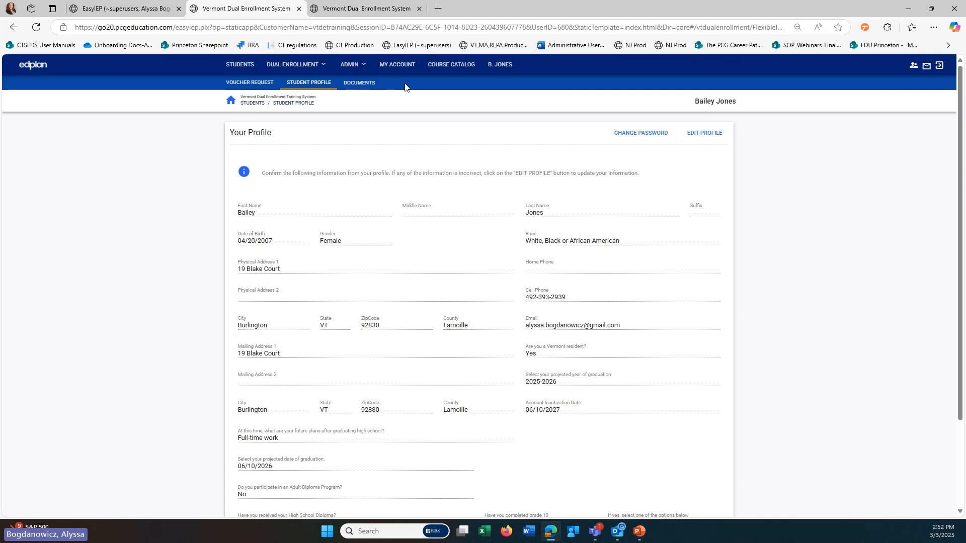
View the student's generated documents with the Early College Request for Exception Form, and return to the home dashboard.
click(373, 89)
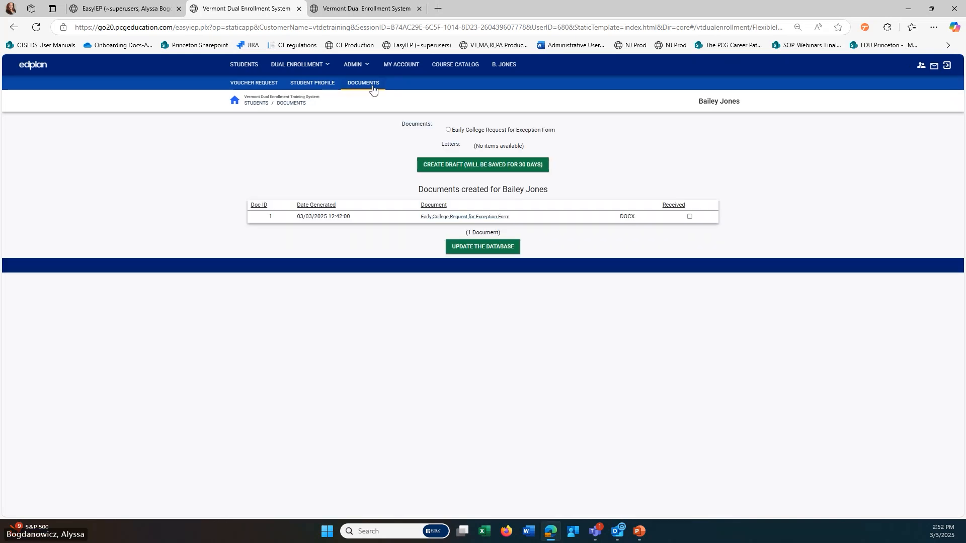
click(437, 223)
click(234, 104)
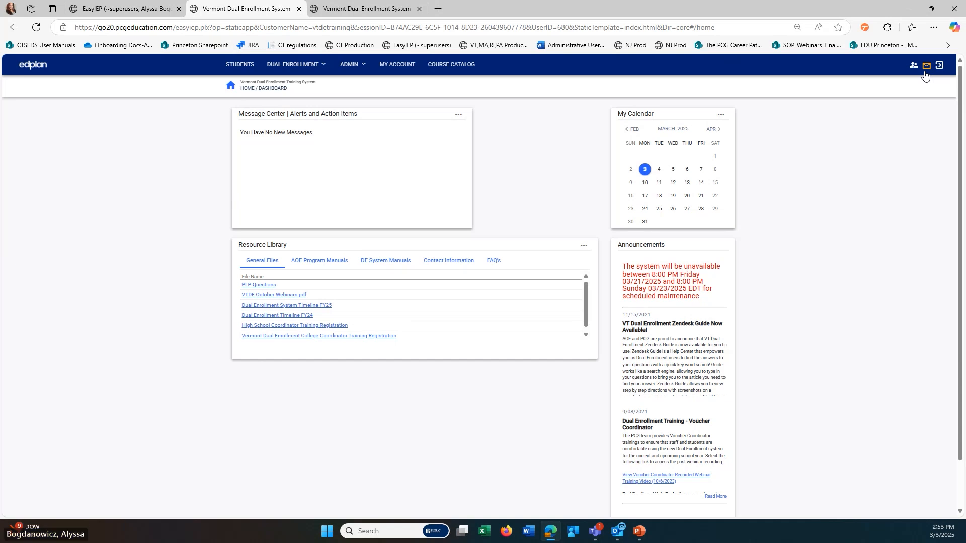
Switch to the PowerPoint slide show and advance to the Resources slide.
click(641, 537)
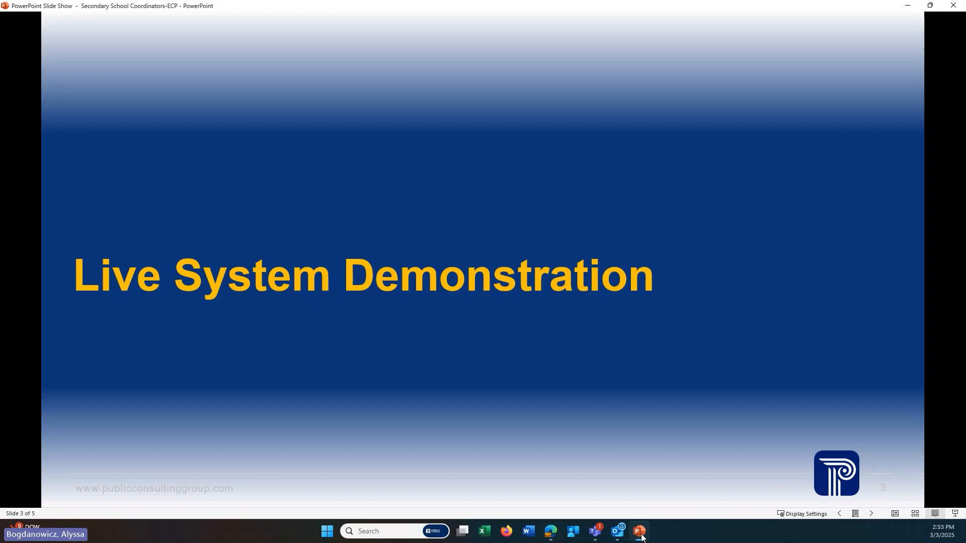
click(622, 350)
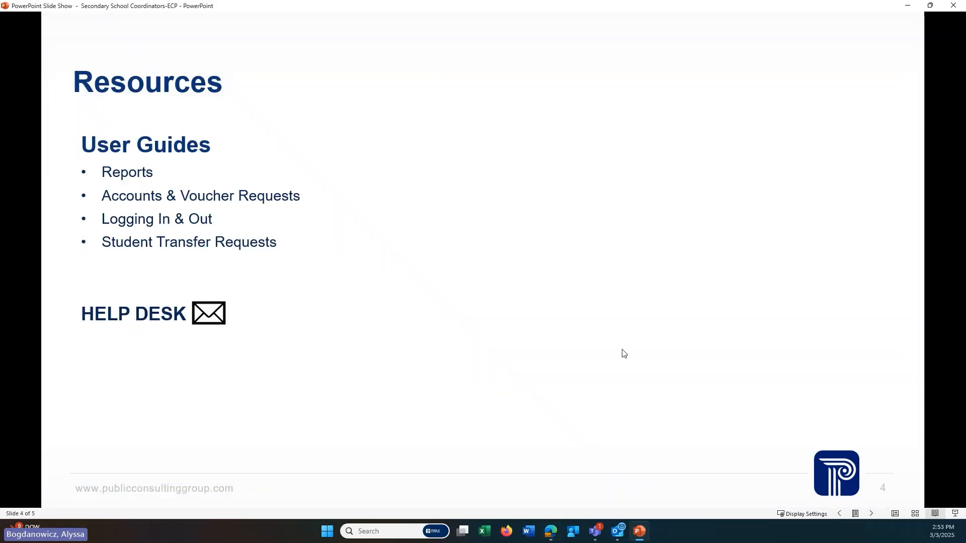